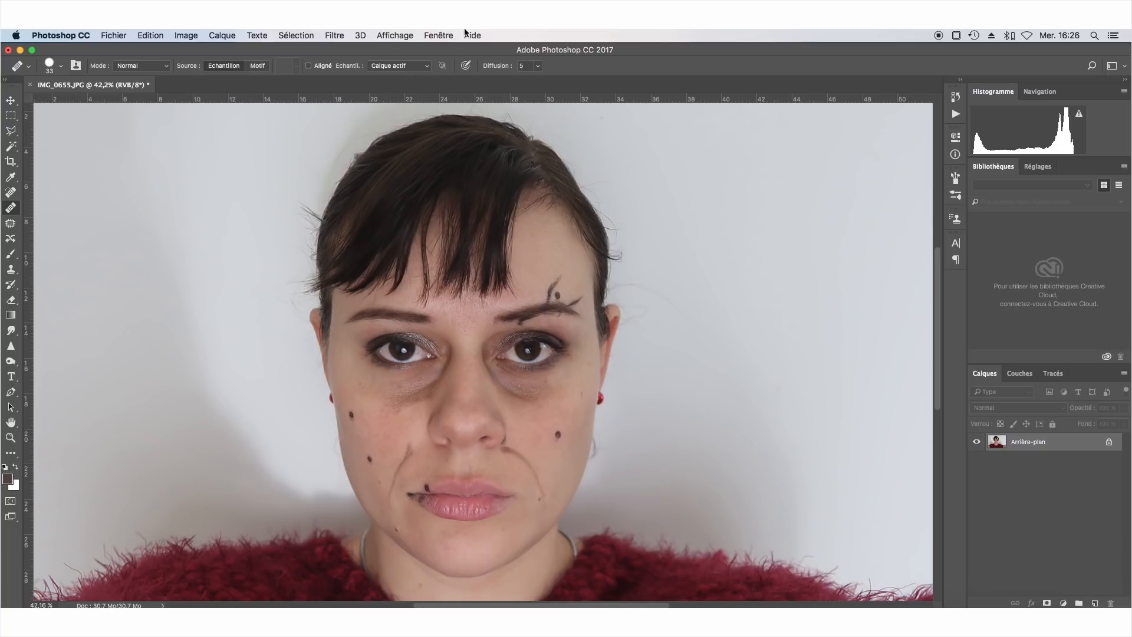
Step: Select Photographie as the workspace
{"action": "left_click", "coordinate": [437, 35]}
{"action": "mouse_move", "coordinate": [455, 63]}
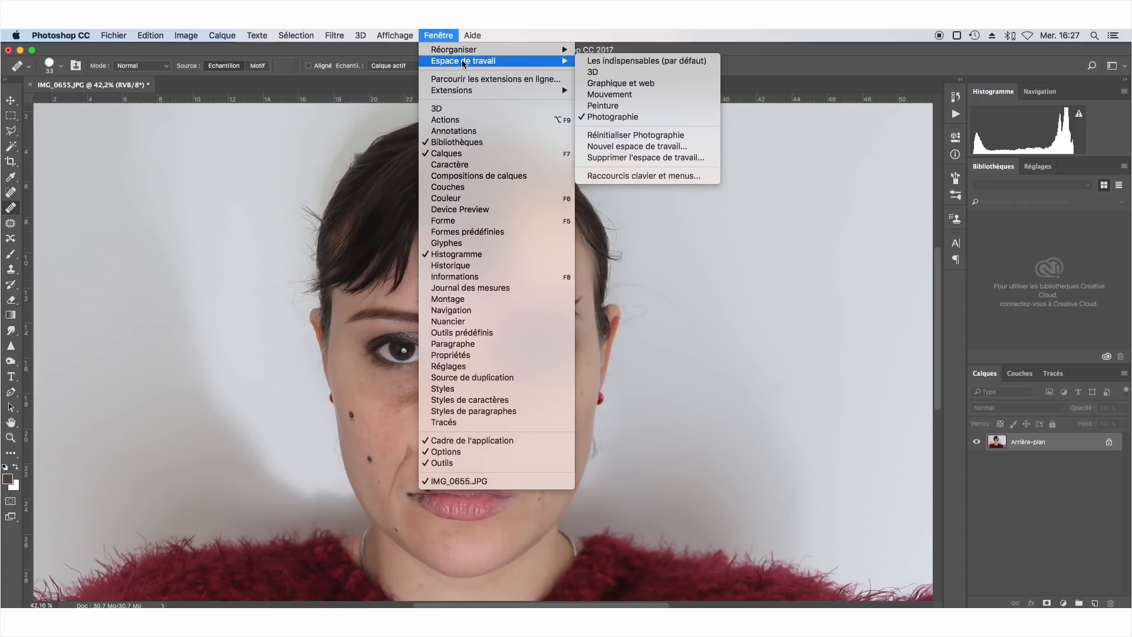
{"action": "left_click", "coordinate": [625, 118]}
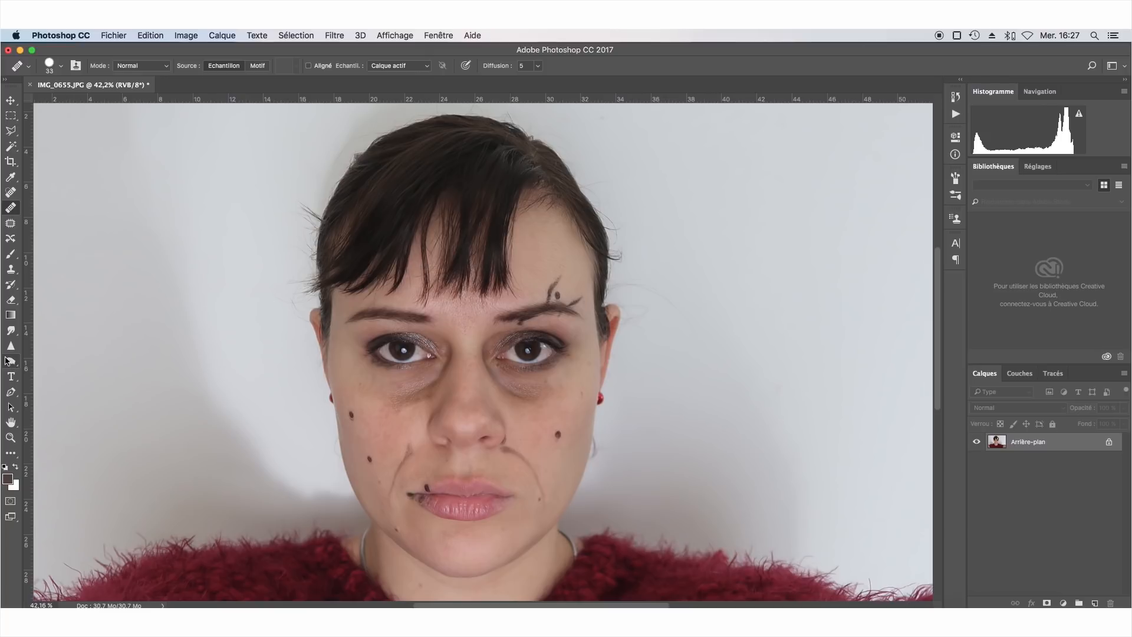
{"action": "scroll", "coordinate": [194, 405], "scroll_direction": "down", "scroll_amount": 5}
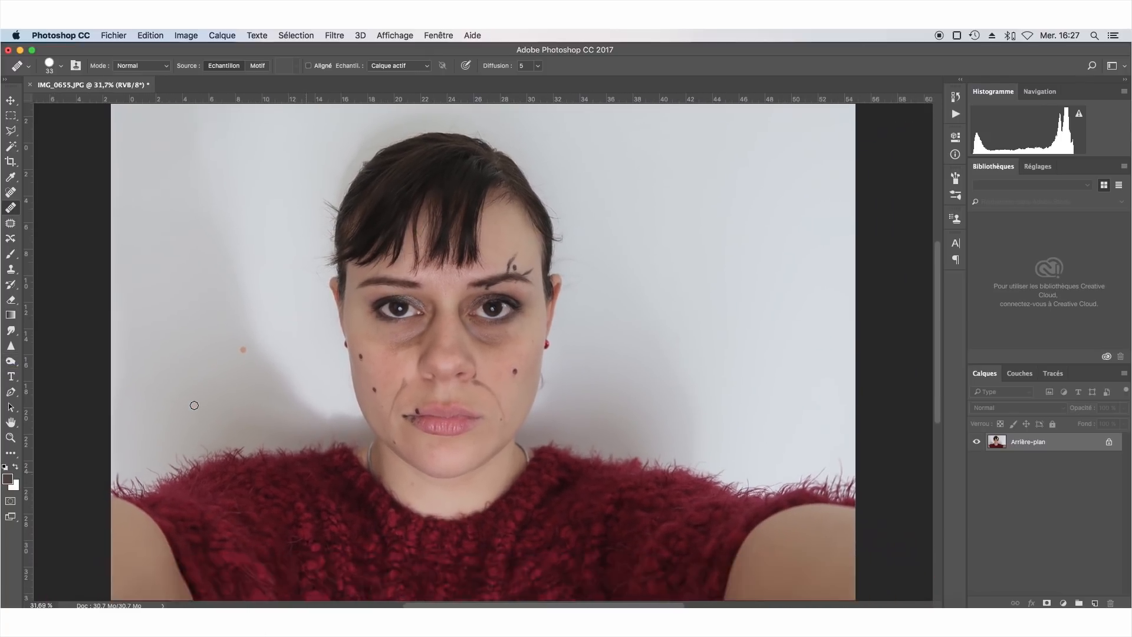
{"action": "scroll", "coordinate": [194, 405], "scroll_direction": "down", "scroll_amount": 1}
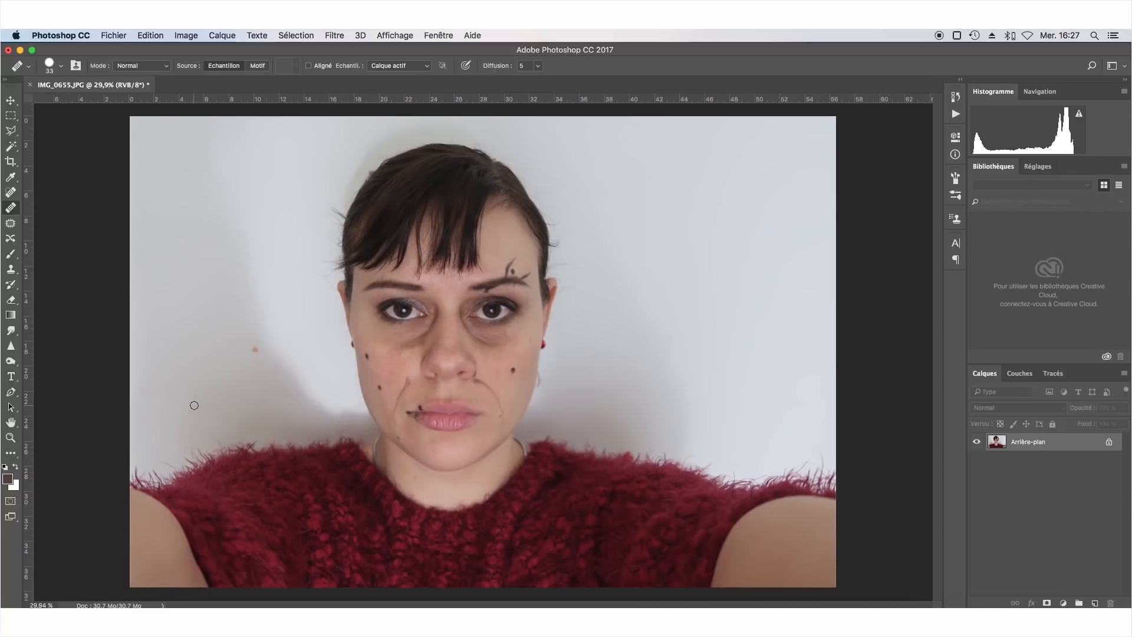
{"action": "left_click", "coordinate": [113, 36]}
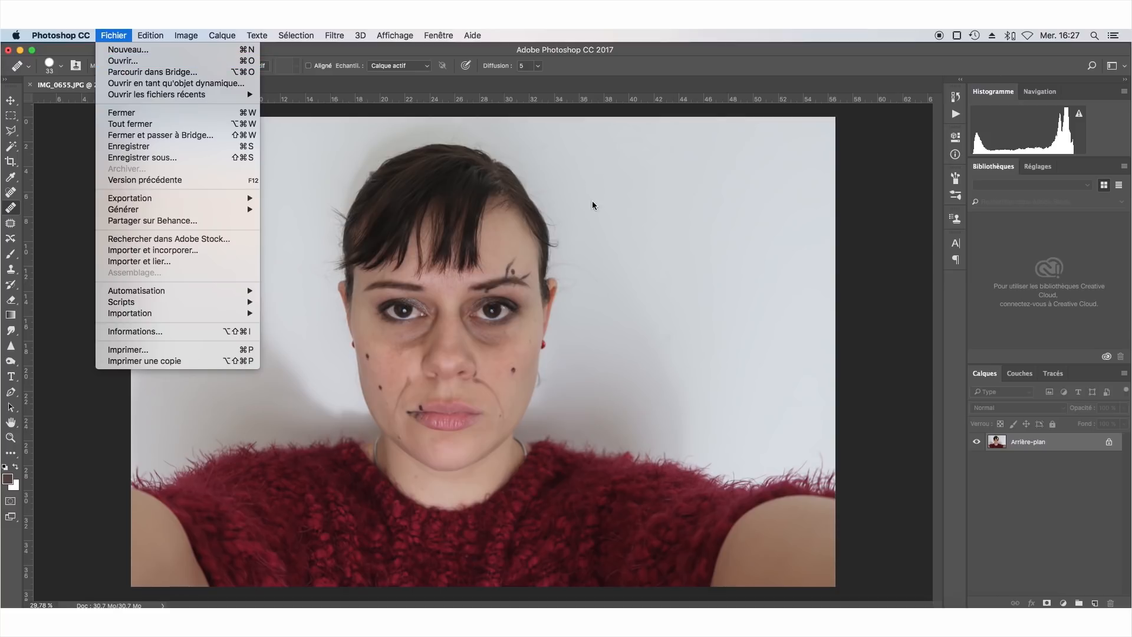
{"action": "left_click", "coordinate": [698, 325]}
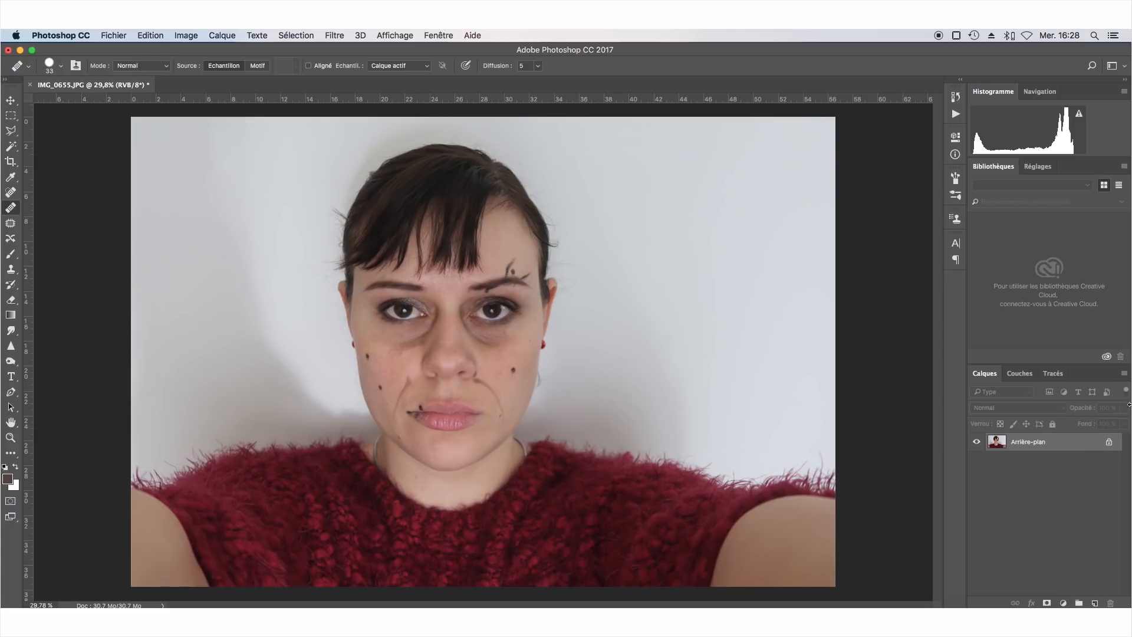
Step: Convert the locked background into an editable layer named BRUT
{"action": "double_click", "coordinate": [1071, 447]}
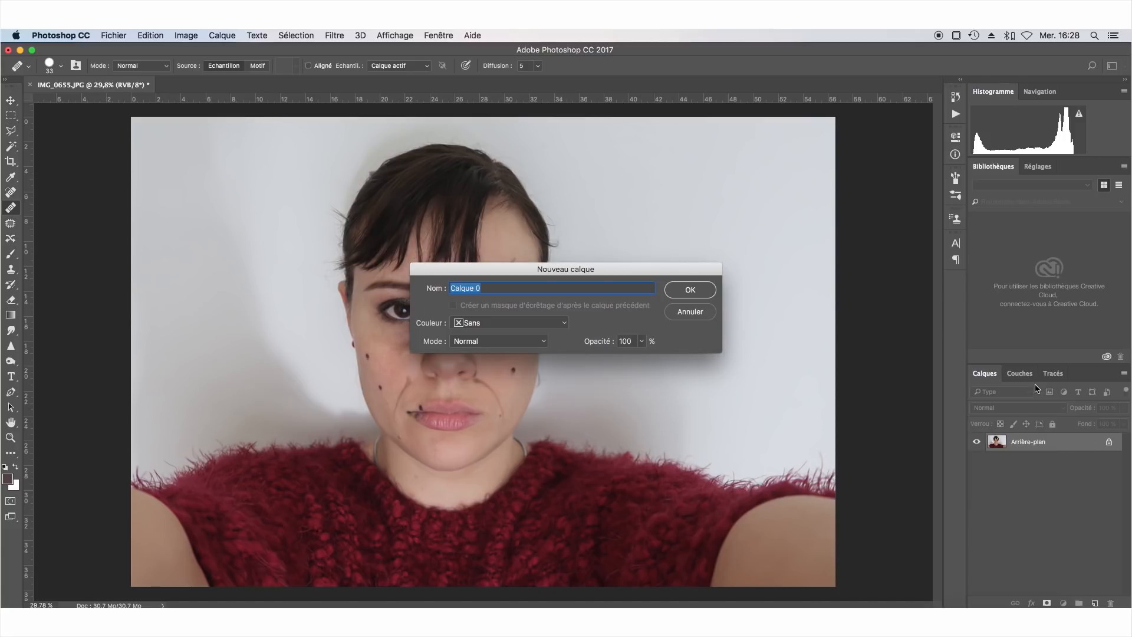
{"action": "left_click", "coordinate": [525, 287]}
{"action": "left_click", "coordinate": [696, 290]}
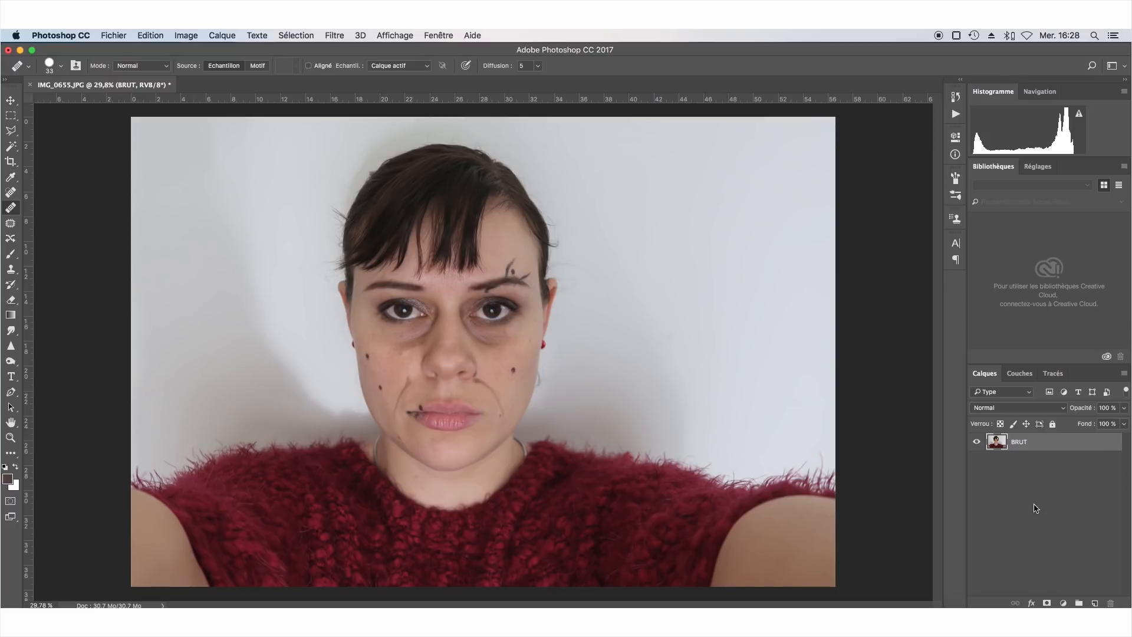
Step: Duplicate the BRUT layer as BONTON in the same document and keep the copy as the active layer
{"action": "right_click", "coordinate": [1052, 442]}
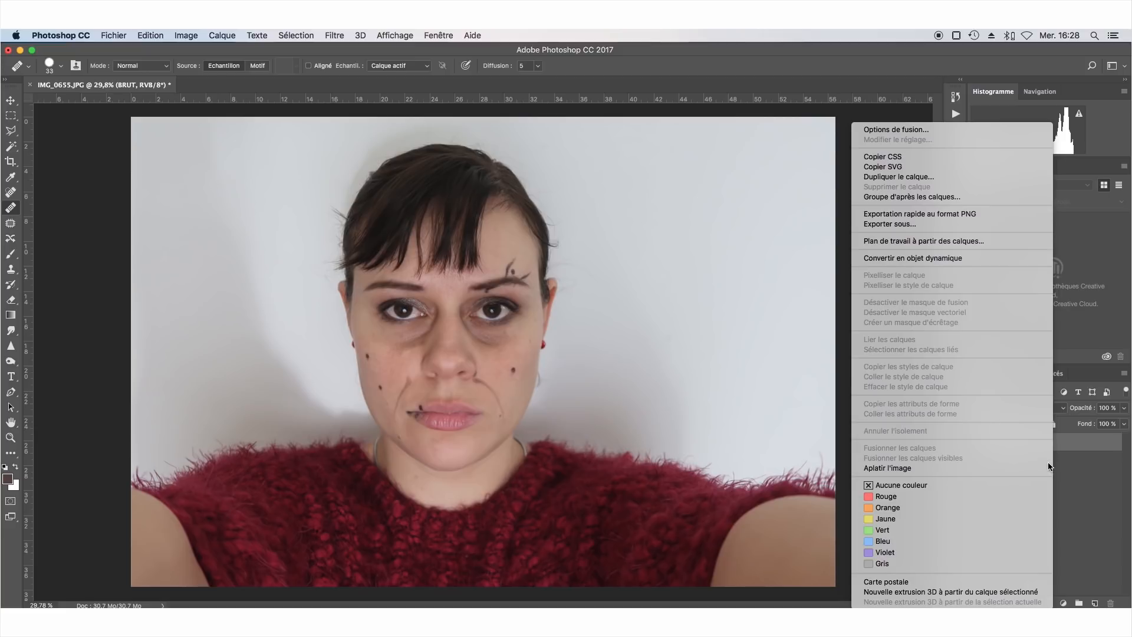
{"action": "left_click", "coordinate": [923, 187]}
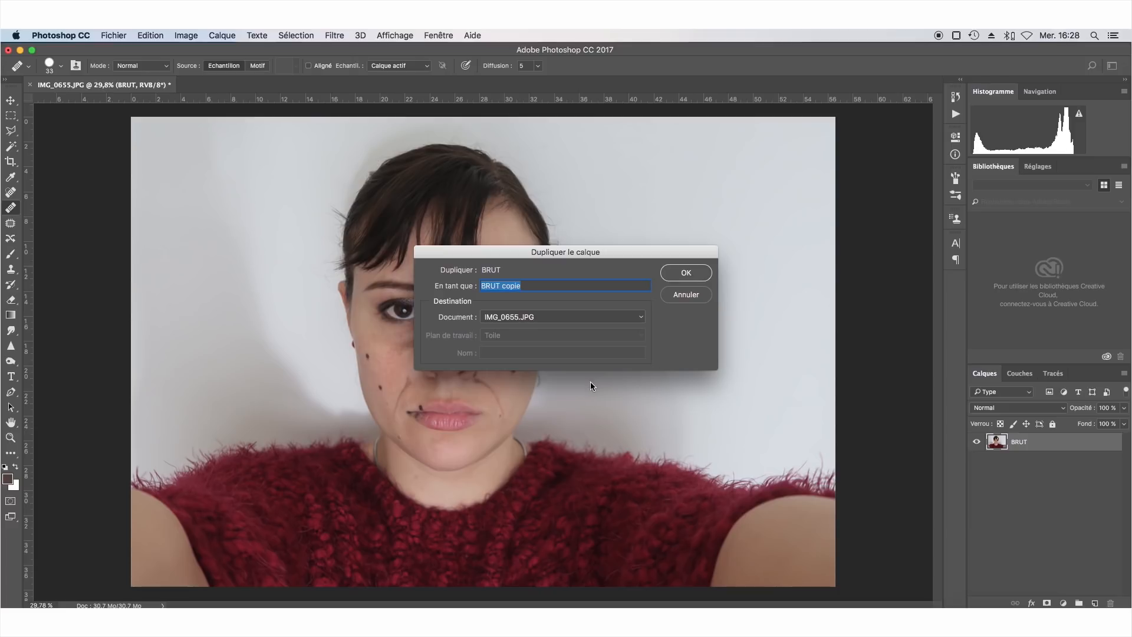
{"action": "type", "text": "BONTON"}
{"action": "left_click", "coordinate": [685, 273]}
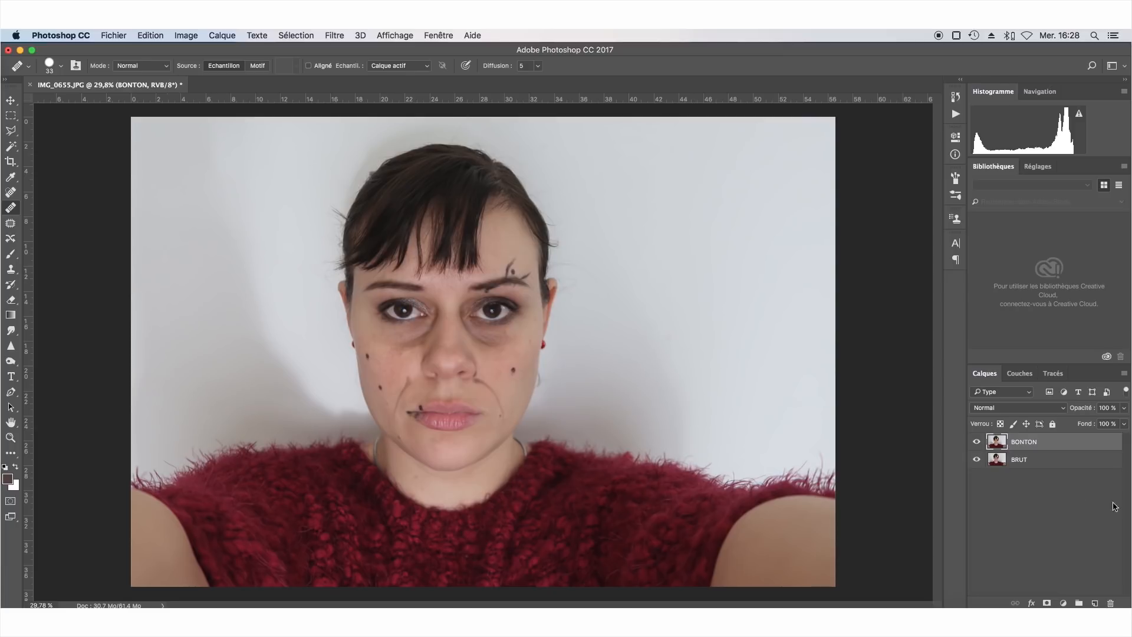
{"action": "left_click", "coordinate": [1048, 466]}
{"action": "left_click", "coordinate": [1045, 443]}
Step: Activate the Spot Healing Brush for the face and set its brush size to 60 px
{"action": "scroll", "coordinate": [436, 487], "scroll_direction": "up", "scroll_amount": 3}
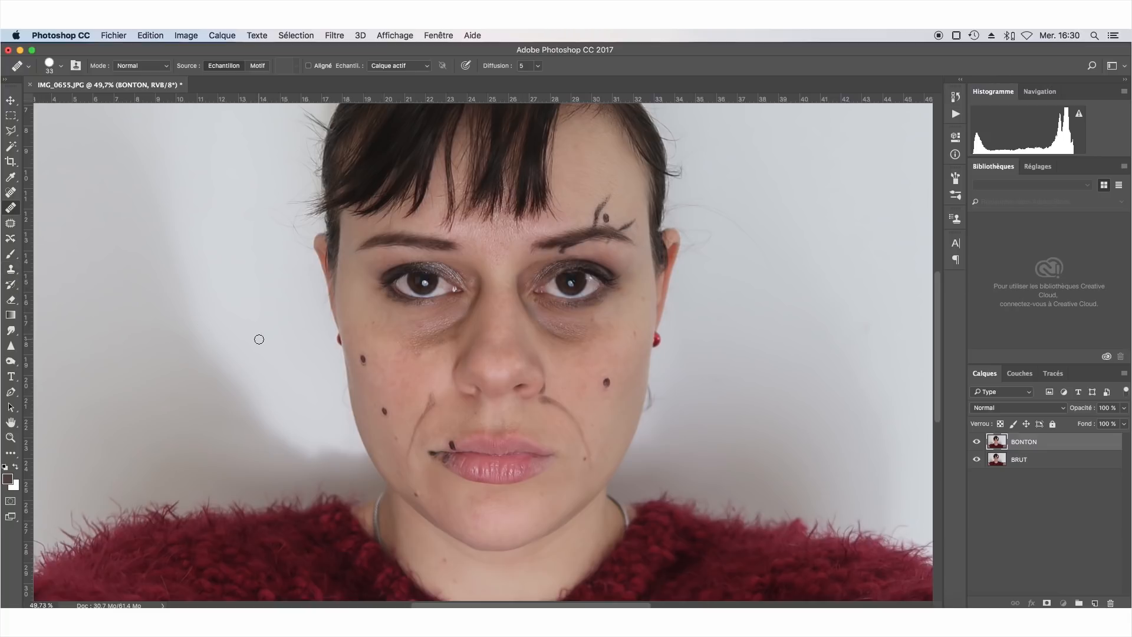
{"action": "left_click", "coordinate": [12, 193]}
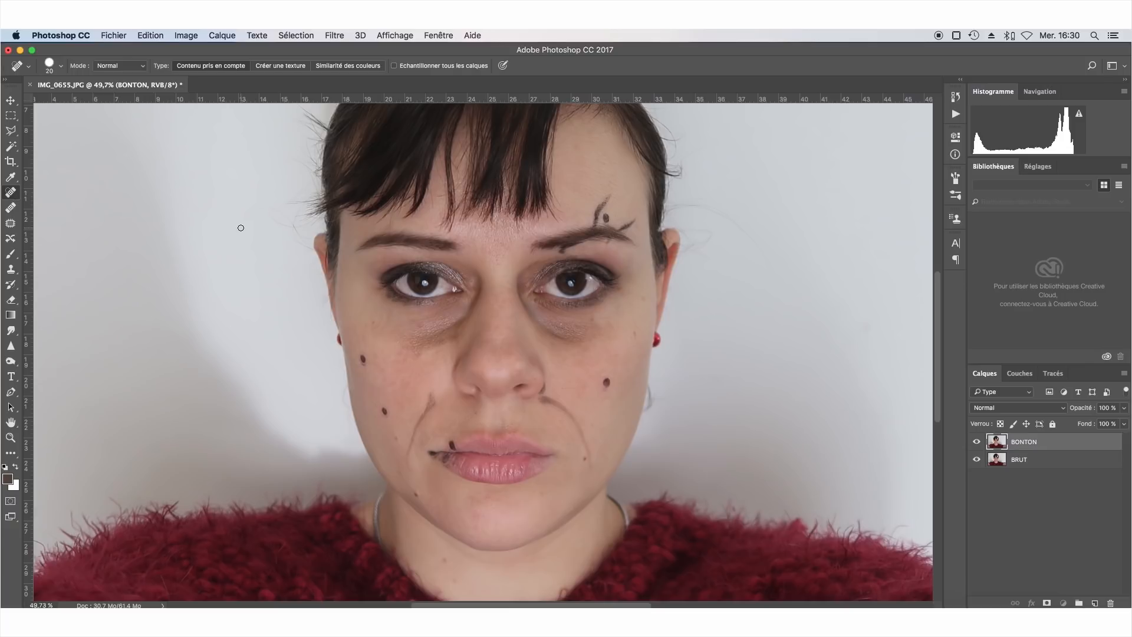
{"action": "scroll", "coordinate": [241, 227], "scroll_direction": "up", "scroll_amount": 2}
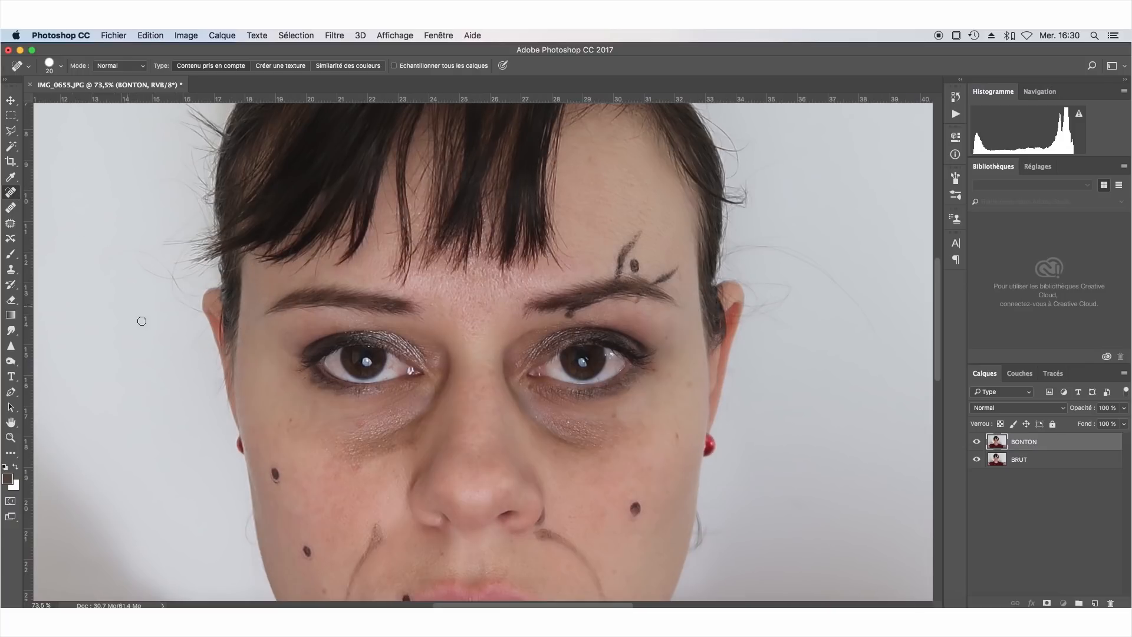
{"action": "left_click", "coordinate": [61, 67]}
{"action": "left_click", "coordinate": [70, 98]}
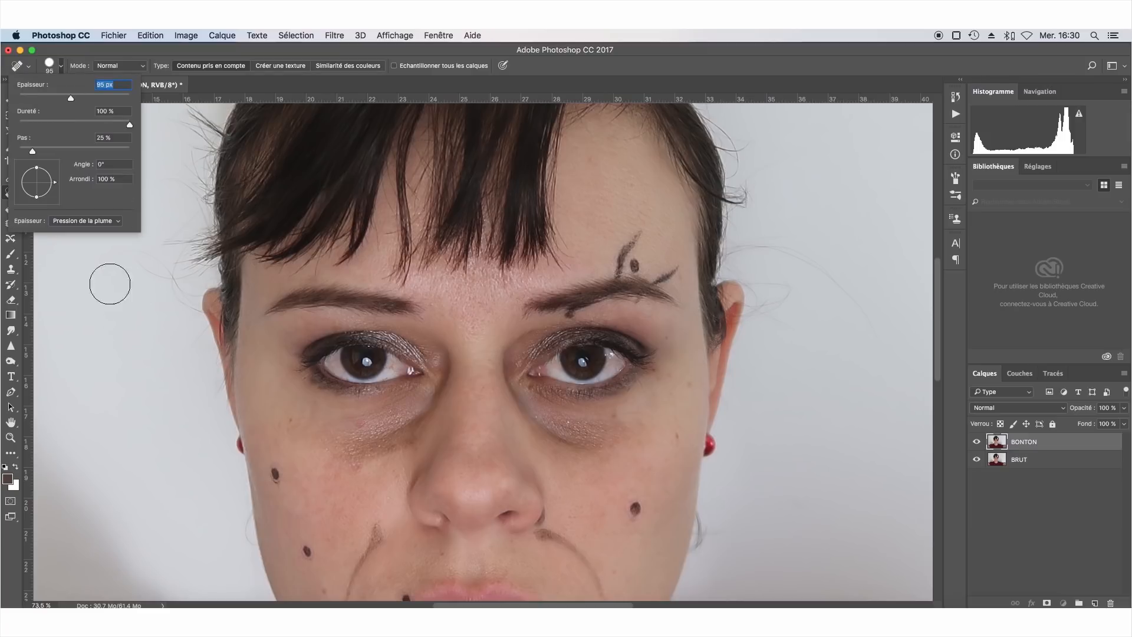
{"action": "left_click", "coordinate": [103, 98]}
{"action": "left_click", "coordinate": [66, 97]}
{"action": "left_click", "coordinate": [52, 98]}
Step: Remove the large dark spot on each upper cheek with the Spot Healing Brush
{"action": "scroll", "coordinate": [327, 460], "scroll_direction": "down", "scroll_amount": 5}
{"action": "scroll", "coordinate": [327, 460], "scroll_direction": "left", "scroll_amount": 3}
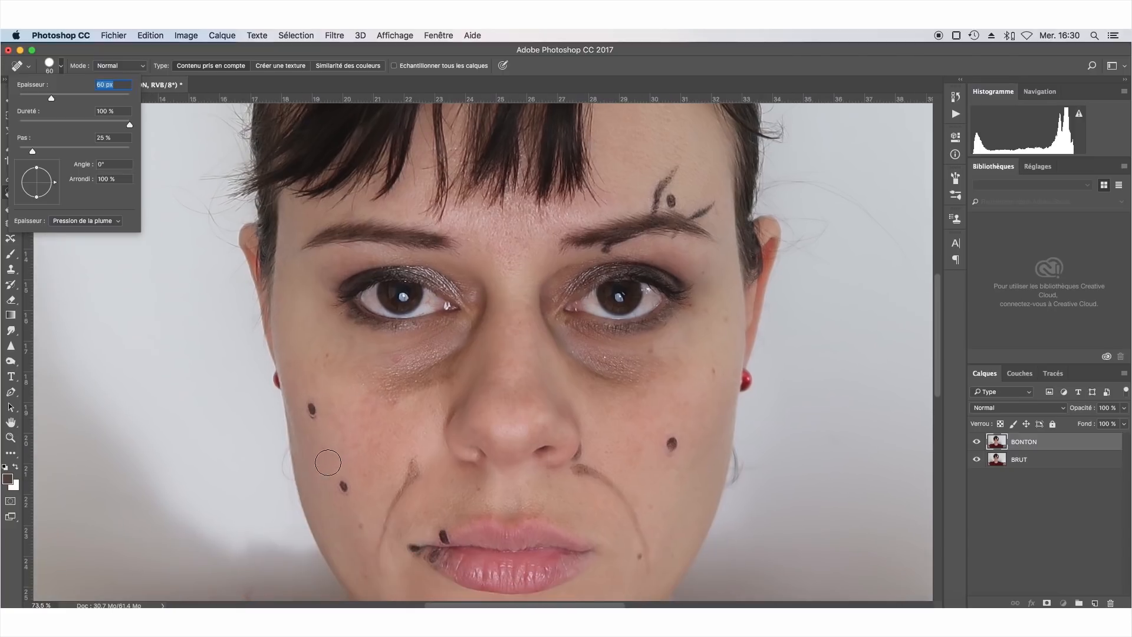
{"action": "left_click", "coordinate": [319, 407]}
{"action": "left_click", "coordinate": [313, 408]}
{"action": "left_click", "coordinate": [671, 445]}
Step: Remove the remaining dark spot on the lower cheek and the small moles around the mouth and jaw
{"action": "scroll", "coordinate": [700, 416], "scroll_direction": "down", "scroll_amount": 3}
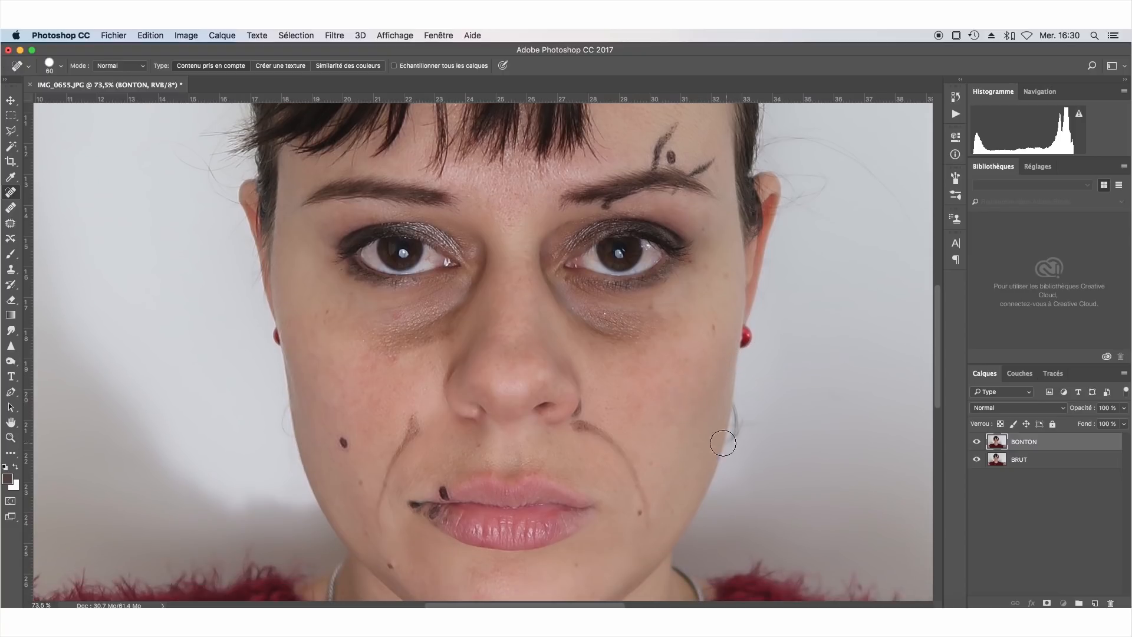
{"action": "left_click", "coordinate": [638, 511]}
{"action": "left_click", "coordinate": [390, 566]}
{"action": "left_click", "coordinate": [360, 477]}
{"action": "left_click", "coordinate": [344, 441]}
Step: Remove the dark dot drawn just above the upper lip with the Spot Healing Brush
{"action": "left_click", "coordinate": [448, 492]}
{"action": "left_click", "coordinate": [439, 488]}
{"action": "left_click", "coordinate": [450, 492]}
{"action": "left_click", "coordinate": [452, 496]}
{"action": "left_click", "coordinate": [462, 508]}
{"action": "left_click", "coordinate": [450, 502]}
{"action": "left_click", "coordinate": [441, 503]}
Step: Heal the dark smudge drawn over the corner of the mouth
{"action": "left_click_drag", "start_coordinate": [433, 514], "coordinate": [437, 510]}
{"action": "left_click_drag", "start_coordinate": [432, 516], "coordinate": [437, 516]}
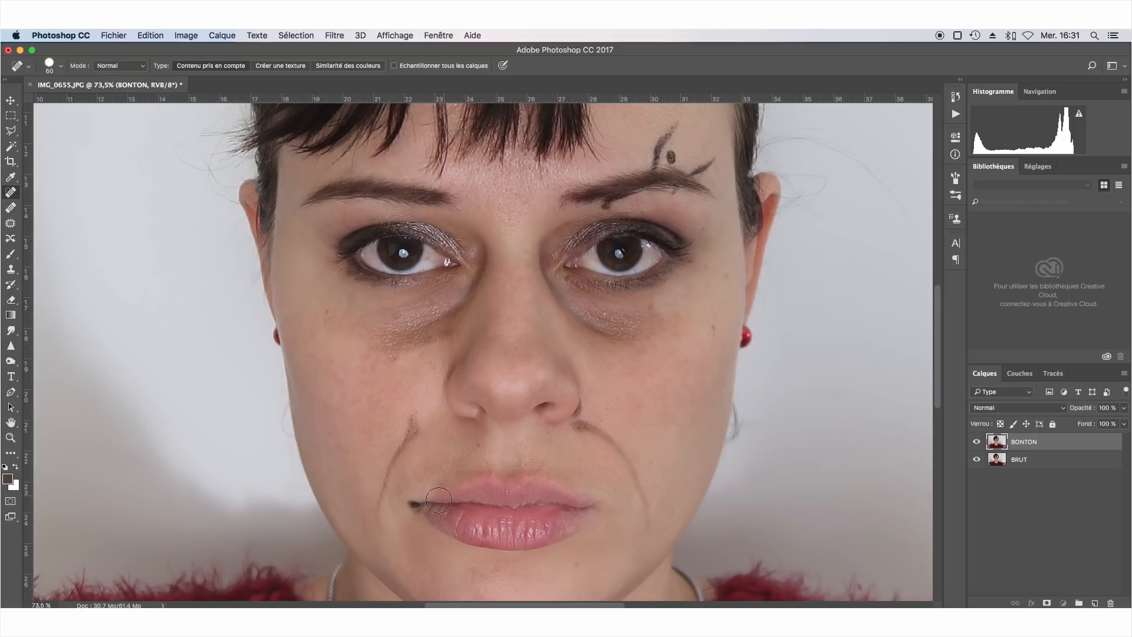
{"action": "left_click_drag", "start_coordinate": [418, 505], "coordinate": [419, 504]}
{"action": "left_click_drag", "start_coordinate": [414, 509], "coordinate": [420, 522]}
Step: Remove the dark dot above the marked eyebrow and the small blemishes on both cheeks
{"action": "scroll", "coordinate": [549, 469], "scroll_direction": "up", "scroll_amount": 5}
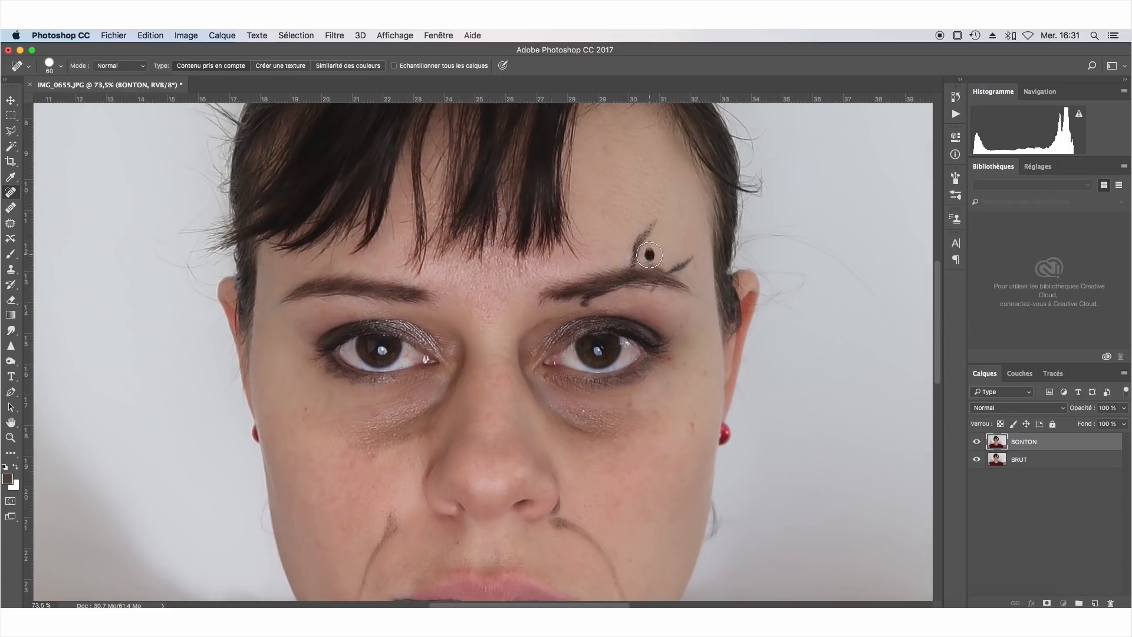
{"action": "left_click_drag", "start_coordinate": [651, 251], "coordinate": [647, 250]}
{"action": "left_click_drag", "start_coordinate": [628, 403], "coordinate": [627, 404]}
{"action": "left_click", "coordinate": [693, 424]}
{"action": "scroll", "coordinate": [669, 402], "scroll_direction": "down", "scroll_amount": 1}
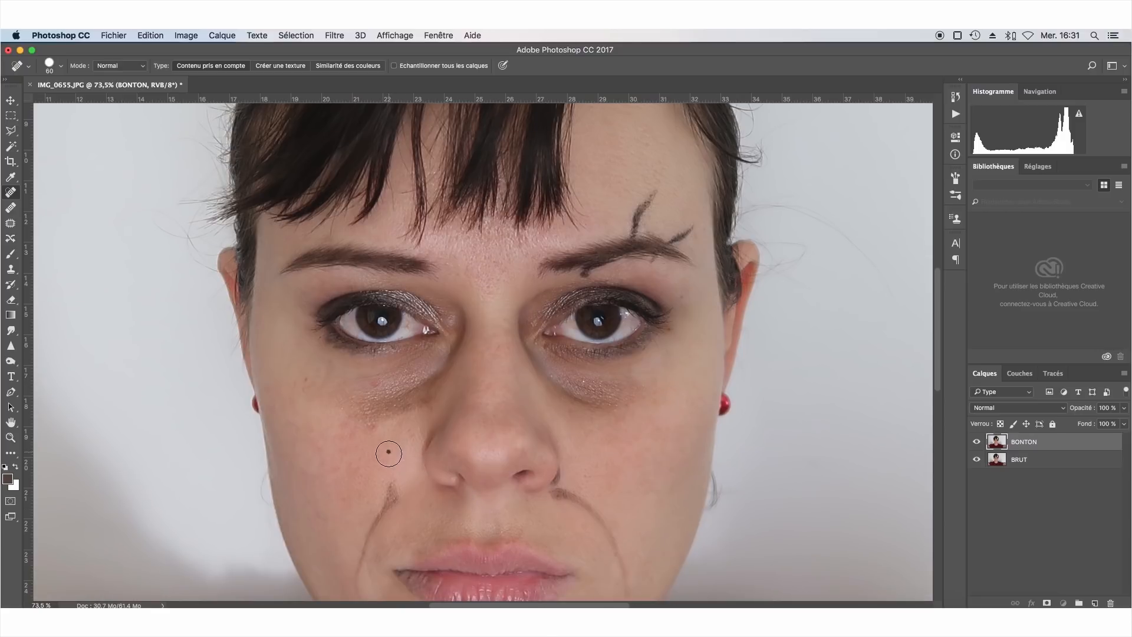
{"action": "left_click", "coordinate": [306, 378]}
{"action": "scroll", "coordinate": [590, 327], "scroll_direction": "down", "scroll_amount": 1}
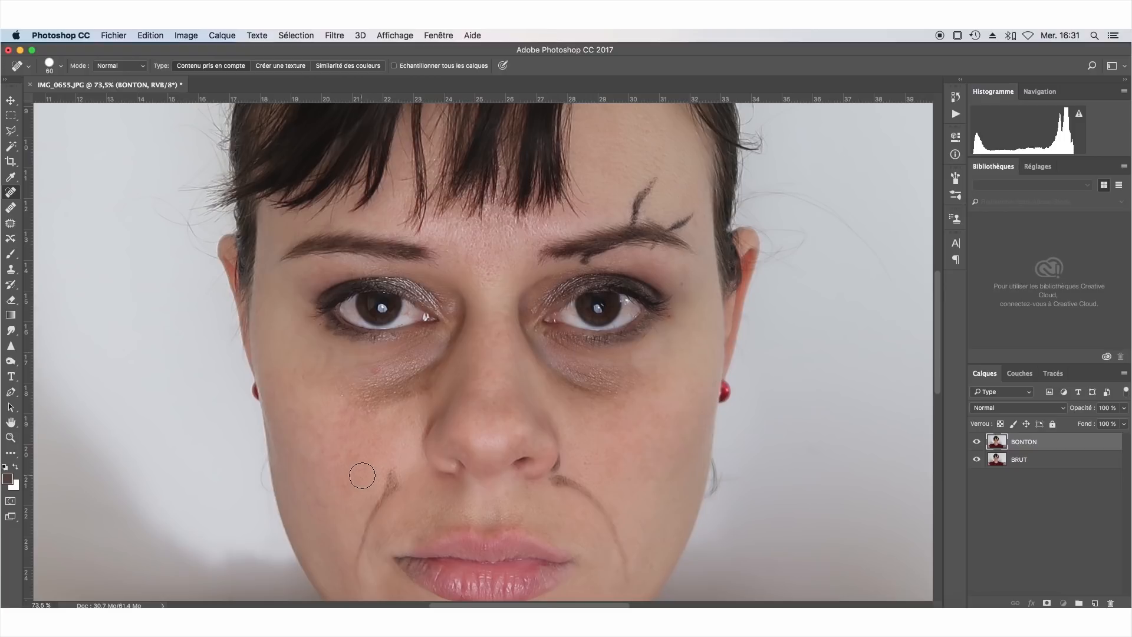
Step: Switch to the Healing Brush and try it around both eyes with skin sampled from beneath them
{"action": "scroll", "coordinate": [362, 475], "scroll_direction": "up", "scroll_amount": 5}
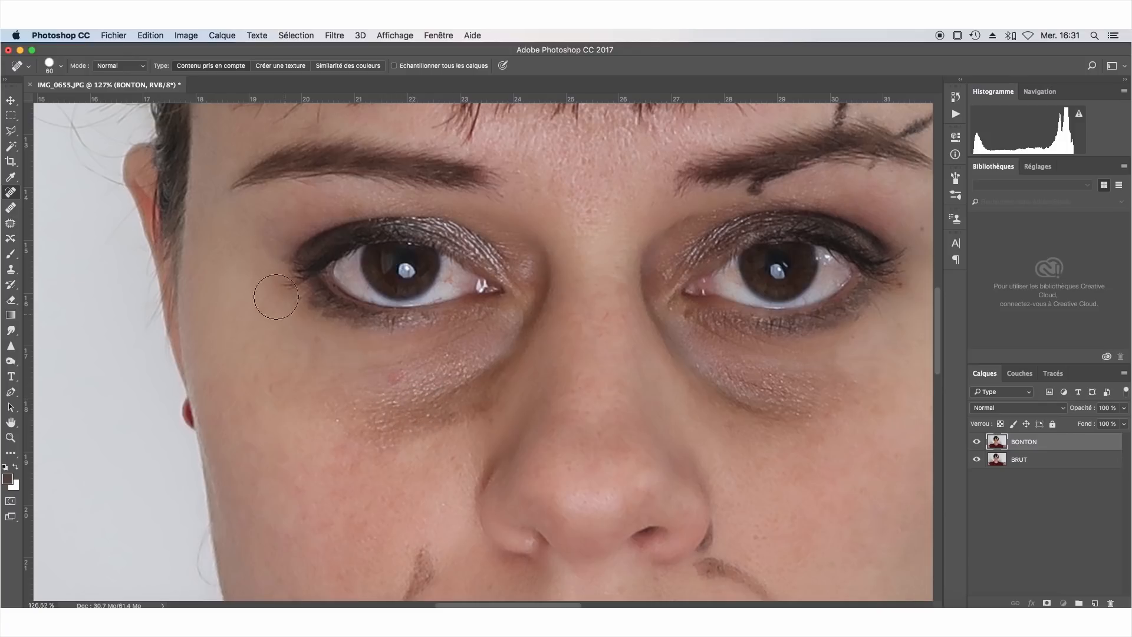
{"action": "left_click", "coordinate": [12, 208]}
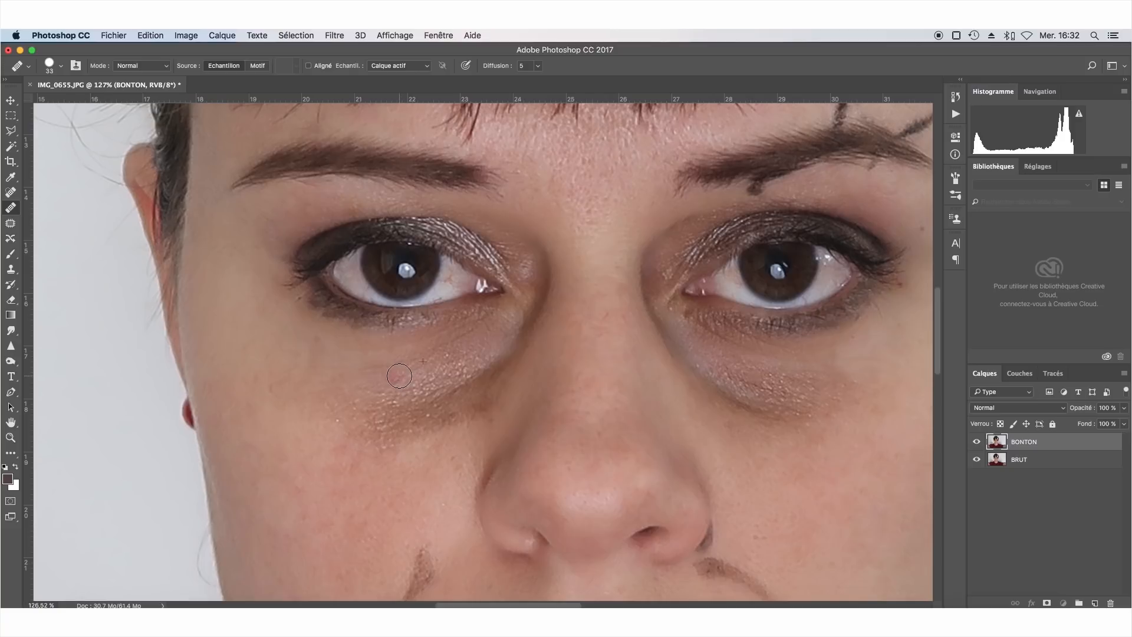
{"action": "left_click", "coordinate": [751, 282]}
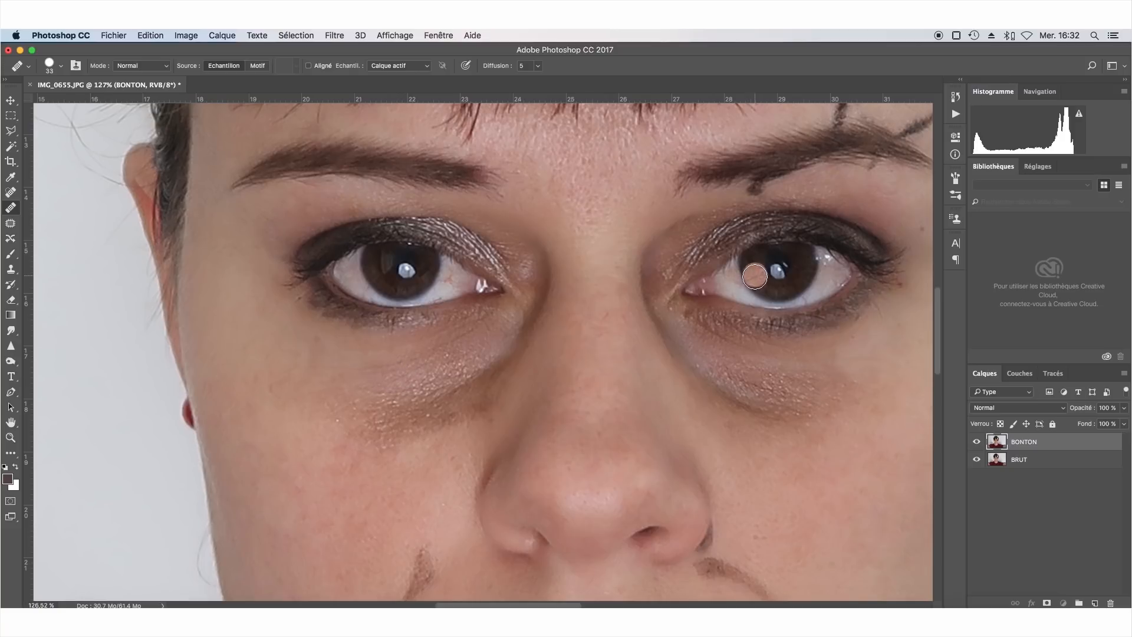
{"action": "left_click", "coordinate": [470, 346], "text": "alt"}
{"action": "left_click", "coordinate": [347, 427]}
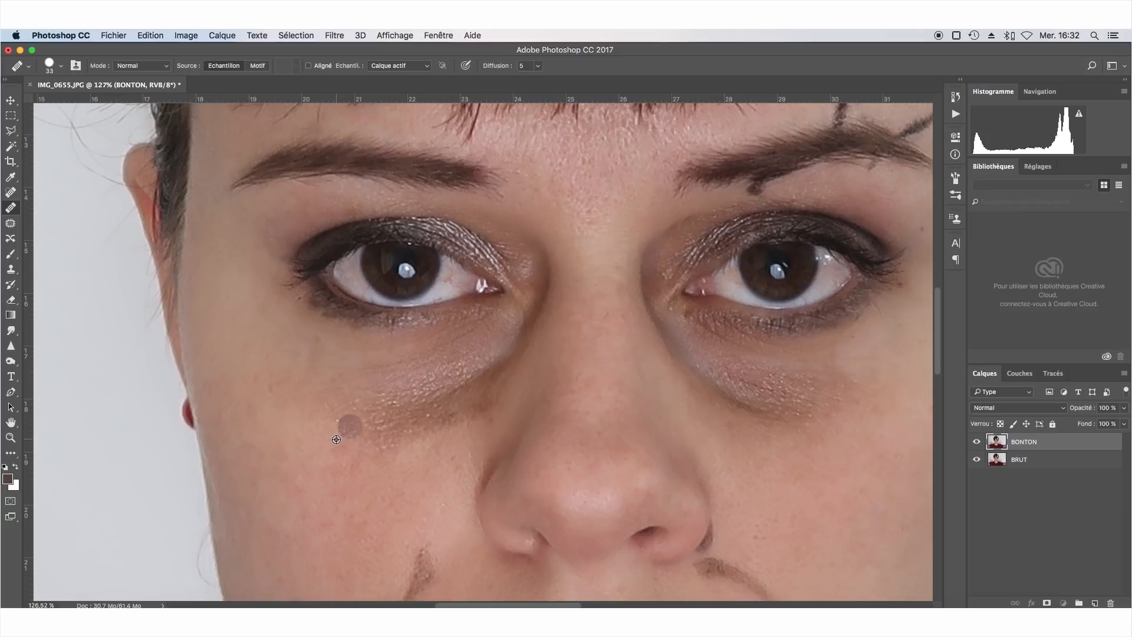
{"action": "left_click", "coordinate": [462, 392]}
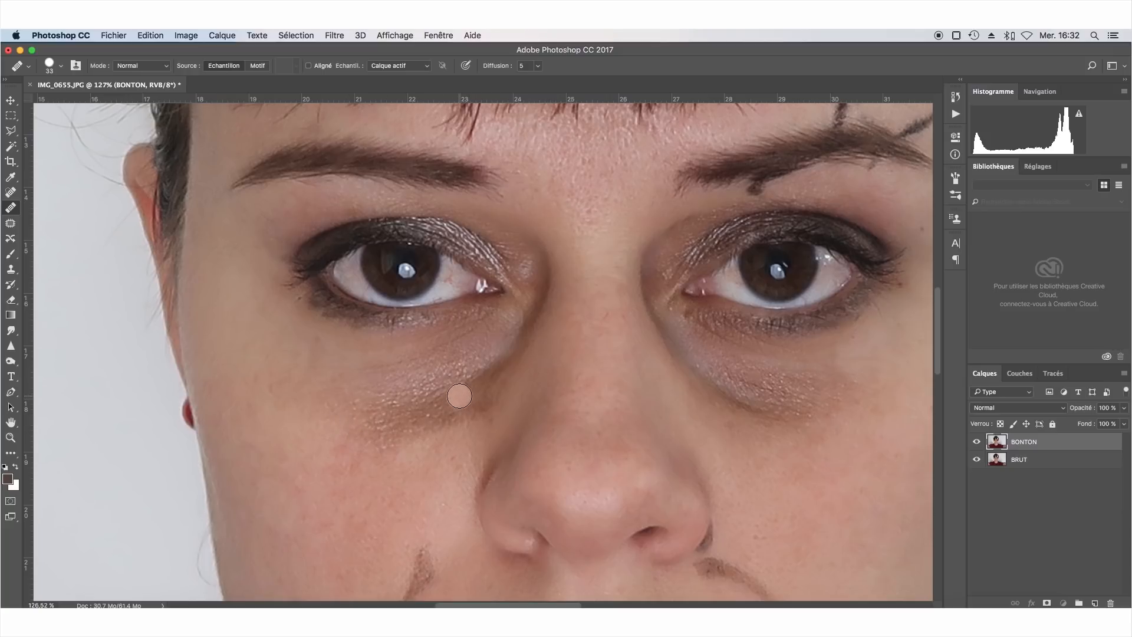
{"action": "scroll", "coordinate": [459, 395], "scroll_direction": "right", "scroll_amount": 2}
{"action": "left_click", "coordinate": [460, 397]}
{"action": "left_click", "coordinate": [678, 388]}
{"action": "left_click", "coordinate": [733, 412]}
{"action": "left_click", "coordinate": [762, 384]}
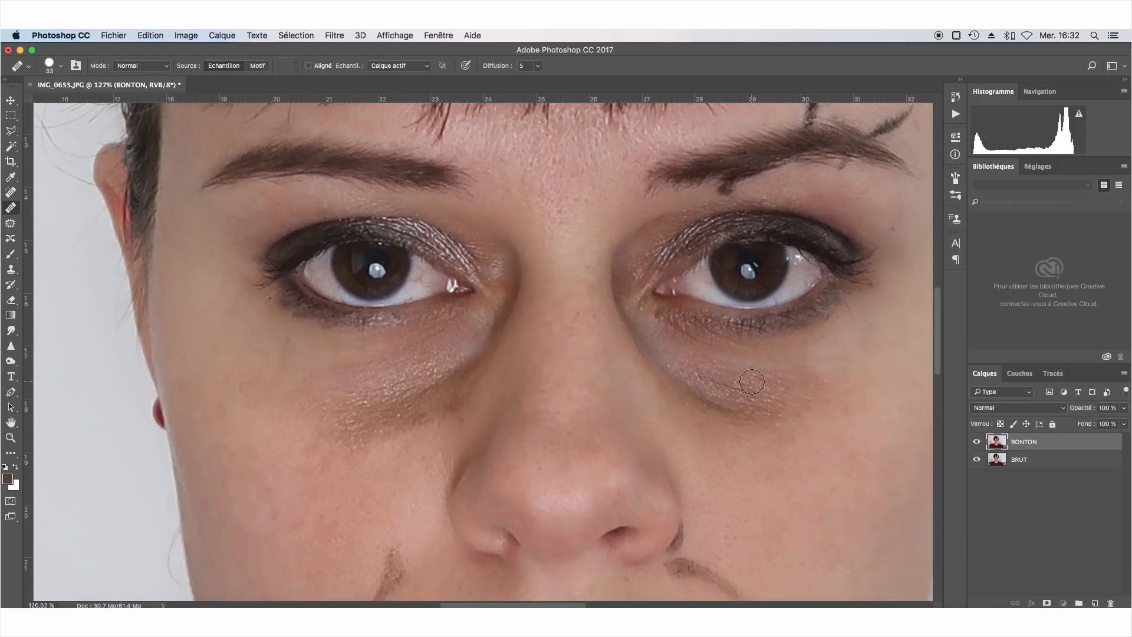
{"action": "left_click", "coordinate": [682, 374], "text": "alt"}
{"action": "scroll", "coordinate": [738, 417], "scroll_direction": "down", "scroll_amount": 2}
{"action": "scroll", "coordinate": [738, 417], "scroll_direction": "right", "scroll_amount": 2}
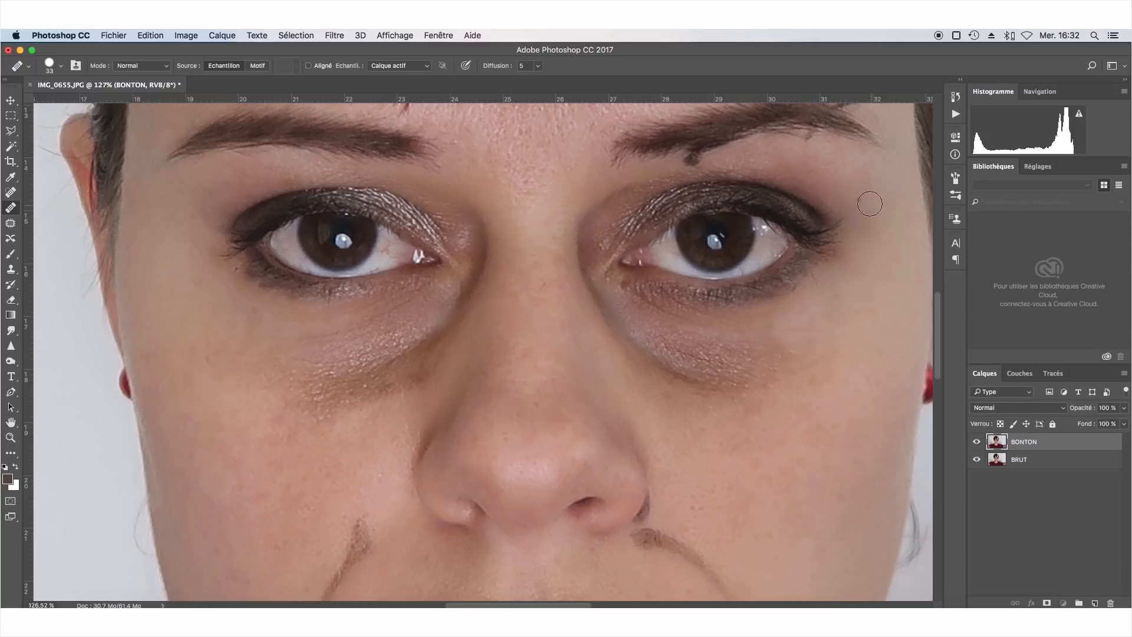
{"action": "left_click", "coordinate": [827, 253]}
Step: Erase the upright line drawn above the eyebrow with the Healing Brush, using clean forehead skin as the source
{"action": "scroll", "coordinate": [827, 255], "scroll_direction": "up", "scroll_amount": 4}
{"action": "scroll", "coordinate": [827, 254], "scroll_direction": "right", "scroll_amount": 3}
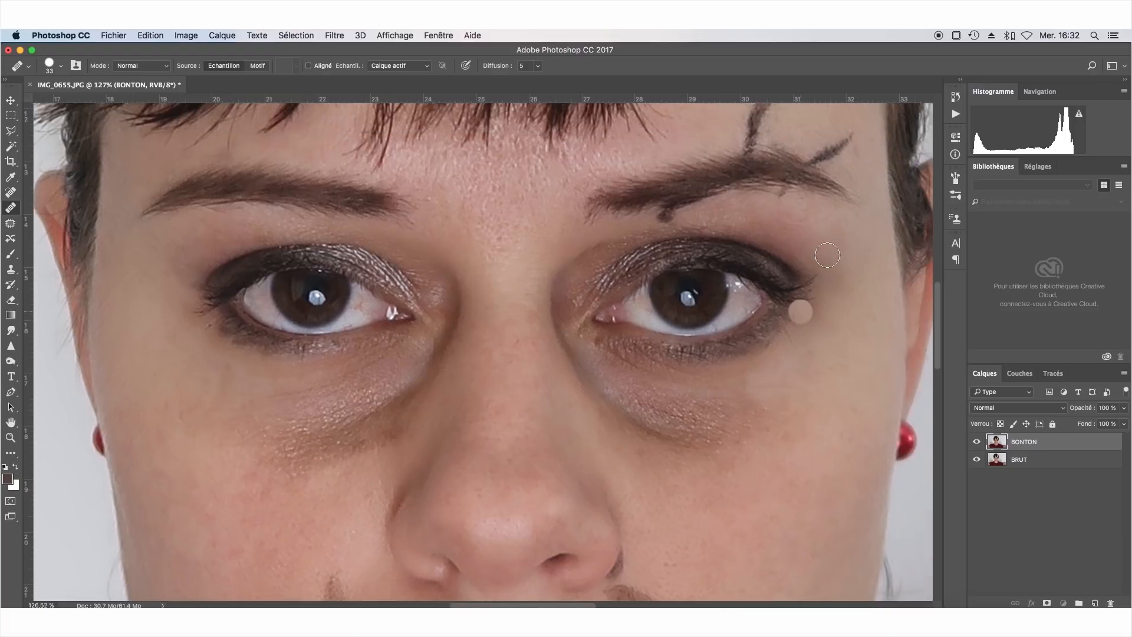
{"action": "scroll", "coordinate": [827, 254], "scroll_direction": "up", "scroll_amount": 2}
{"action": "scroll", "coordinate": [827, 255], "scroll_direction": "right", "scroll_amount": 2}
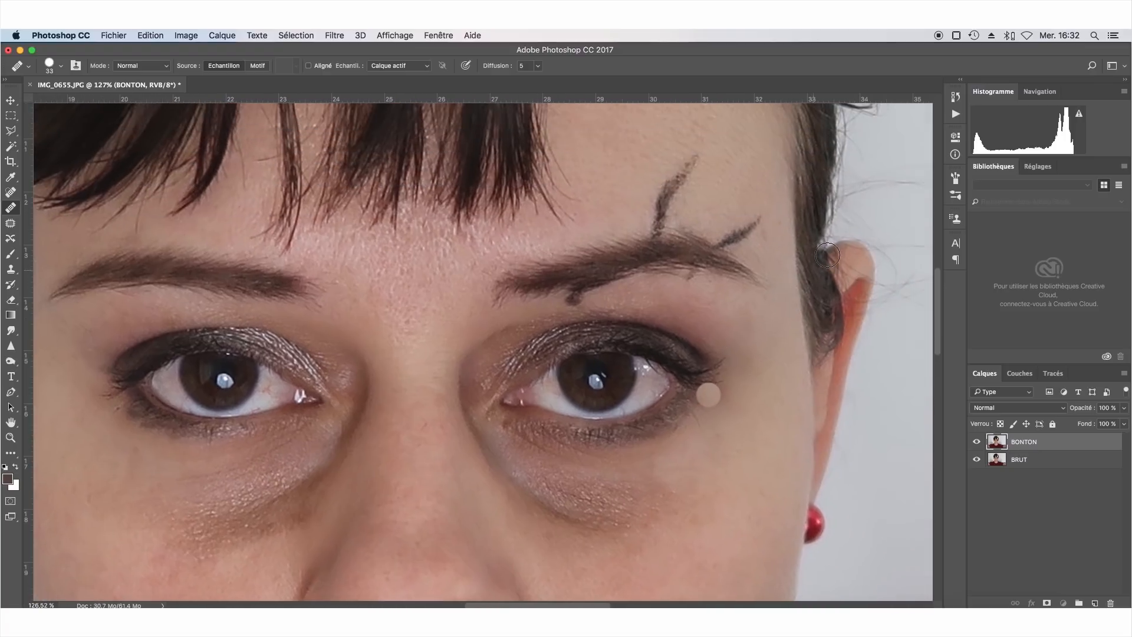
{"action": "left_click", "coordinate": [648, 142], "text": "alt"}
{"action": "left_click_drag", "start_coordinate": [685, 160], "coordinate": [670, 188]}
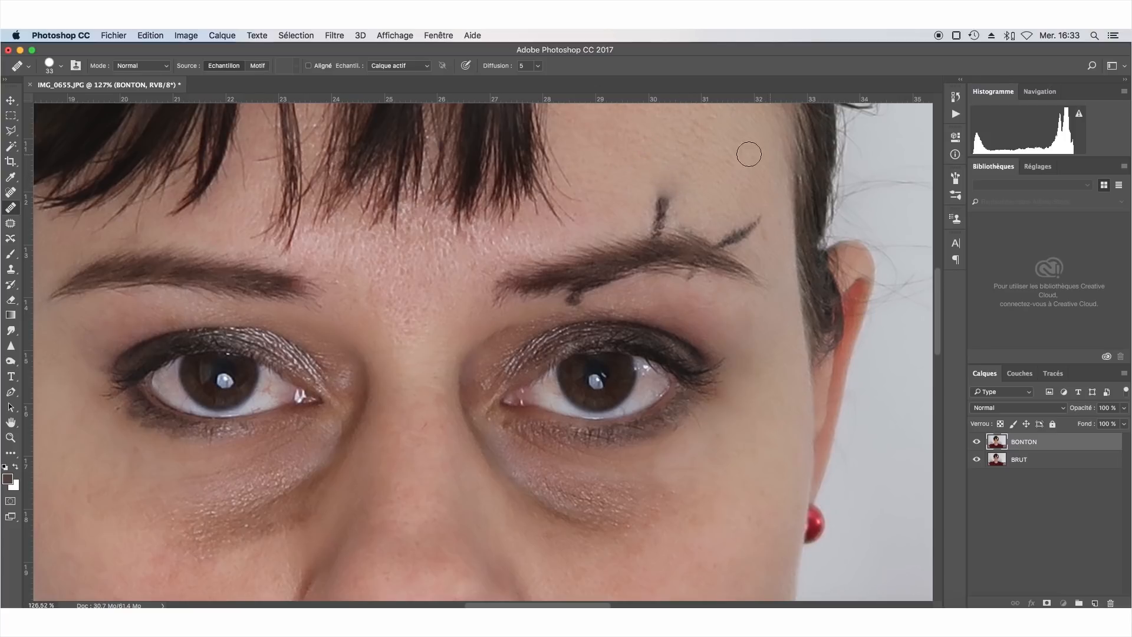
{"action": "left_click", "coordinate": [623, 136], "text": "alt"}
{"action": "left_click_drag", "start_coordinate": [658, 191], "coordinate": [654, 204]}
Step: Heal the remaining stub of the drawn line along the upper edge of the eyebrow
{"action": "left_click_drag", "start_coordinate": [634, 242], "coordinate": [659, 235]}
{"action": "left_click", "coordinate": [678, 235]}
{"action": "left_click", "coordinate": [627, 244]}
{"action": "left_click", "coordinate": [672, 240]}
{"action": "left_click", "coordinate": [652, 244]}
{"action": "left_click", "coordinate": [580, 253]}
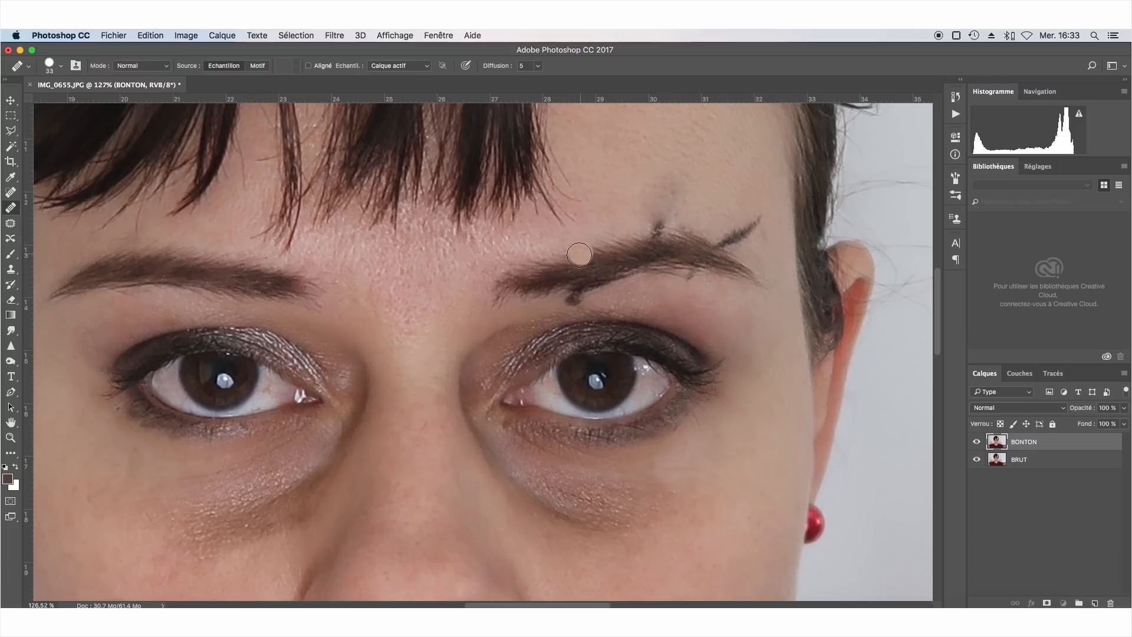
{"action": "left_click", "coordinate": [590, 248]}
{"action": "left_click", "coordinate": [654, 234]}
{"action": "left_click", "coordinate": [667, 232]}
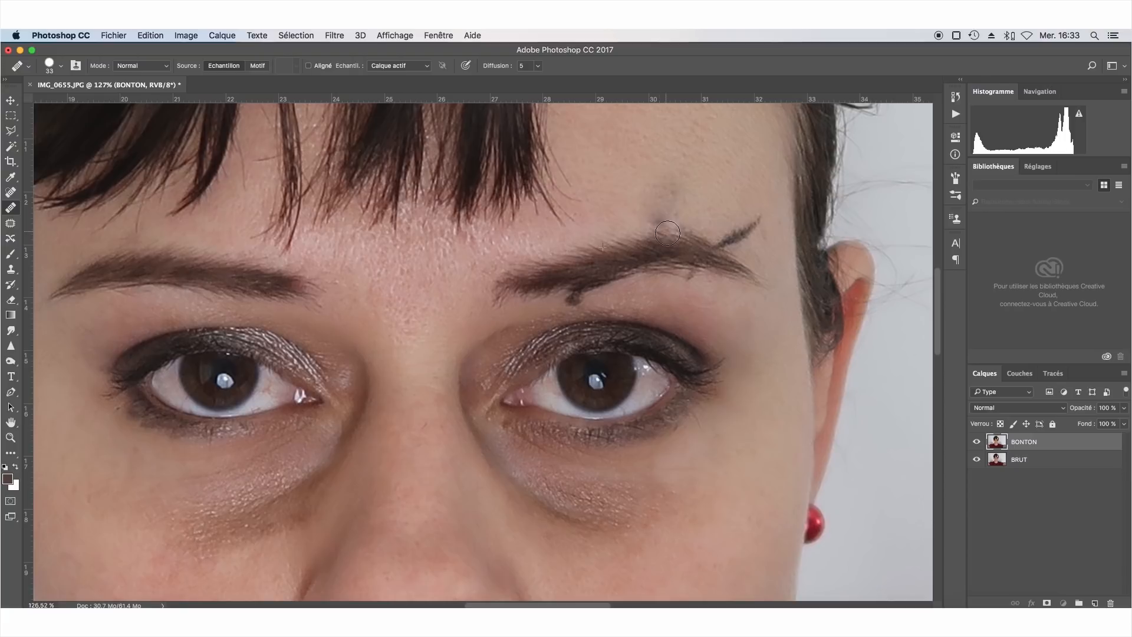
{"action": "left_click_drag", "start_coordinate": [658, 231], "coordinate": [650, 211]}
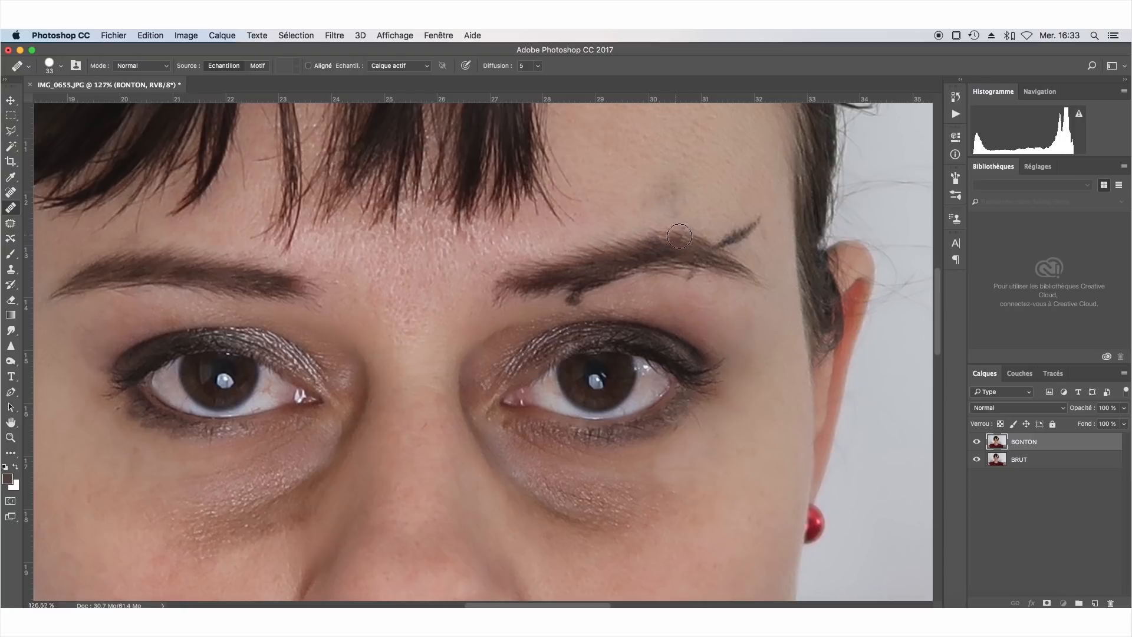
Step: Blend away the faint grey smudge above the eyebrow using newly sampled forehead skin
{"action": "left_click", "coordinate": [620, 182], "text": "alt"}
{"action": "left_click_drag", "start_coordinate": [647, 197], "coordinate": [665, 182]}
{"action": "left_click_drag", "start_coordinate": [686, 199], "coordinate": [693, 192]}
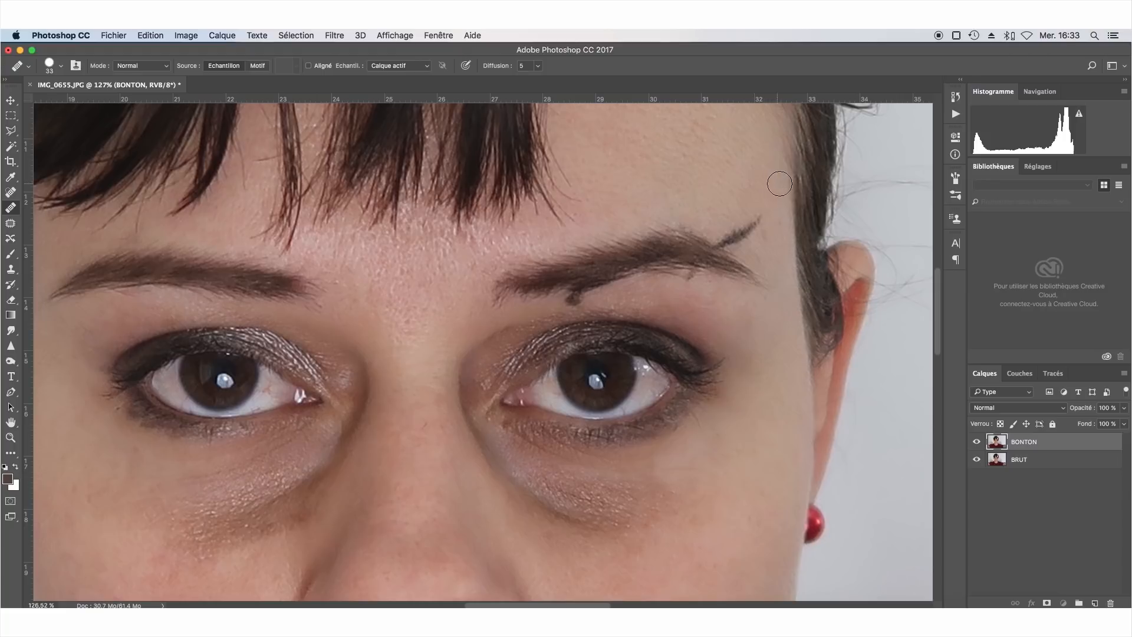
Step: Erase the diagonal line drawn above the eyebrow's outer end with the Healing Brush, sampling clean forehead skin nearby
{"action": "left_click", "coordinate": [758, 204]}
{"action": "mouse_move", "coordinate": [737, 235]}
{"action": "left_mouse_down"}
{"action": "mouse_move", "coordinate": [716, 244]}
{"action": "mouse_move", "coordinate": [771, 233]}
{"action": "mouse_move", "coordinate": [738, 232]}
{"action": "mouse_move", "coordinate": [764, 234]}
{"action": "mouse_move", "coordinate": [758, 250]}
{"action": "mouse_move", "coordinate": [742, 229]}
{"action": "mouse_move", "coordinate": [762, 245]}
{"action": "left_mouse_up"}
{"action": "left_click", "coordinate": [716, 212], "text": "alt"}
{"action": "left_click", "coordinate": [726, 210], "text": "alt"}
{"action": "left_click", "coordinate": [713, 176], "text": "alt"}
{"action": "left_click_drag", "start_coordinate": [680, 217], "coordinate": [679, 221]}
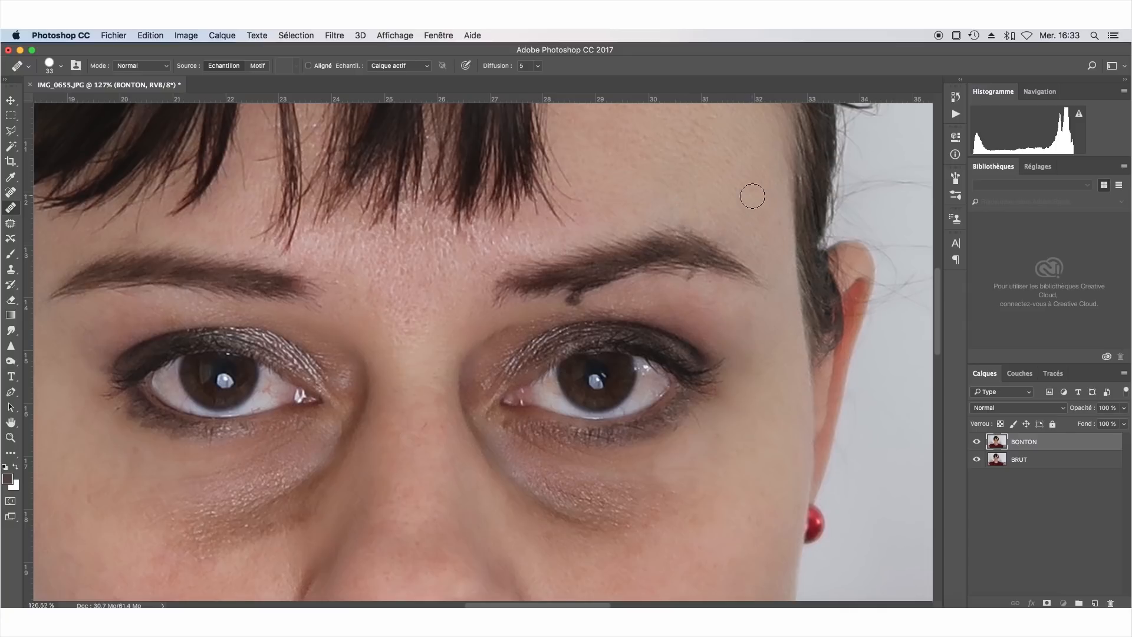
Step: Set the Healing Brush size to 69 px and toggle the BONTON layer's visibility to compare the retouch with the original
{"action": "scroll", "coordinate": [752, 196], "scroll_direction": "down", "scroll_amount": 2}
{"action": "scroll", "coordinate": [752, 196], "scroll_direction": "down", "scroll_amount": 2}
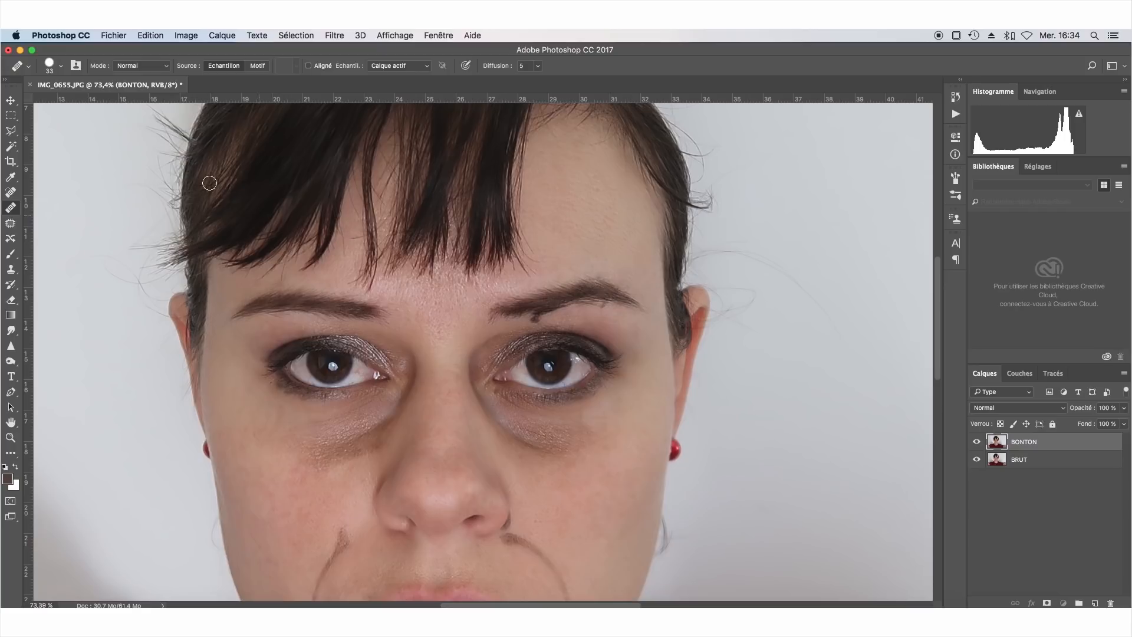
{"action": "left_click", "coordinate": [62, 66]}
{"action": "left_click", "coordinate": [57, 95]}
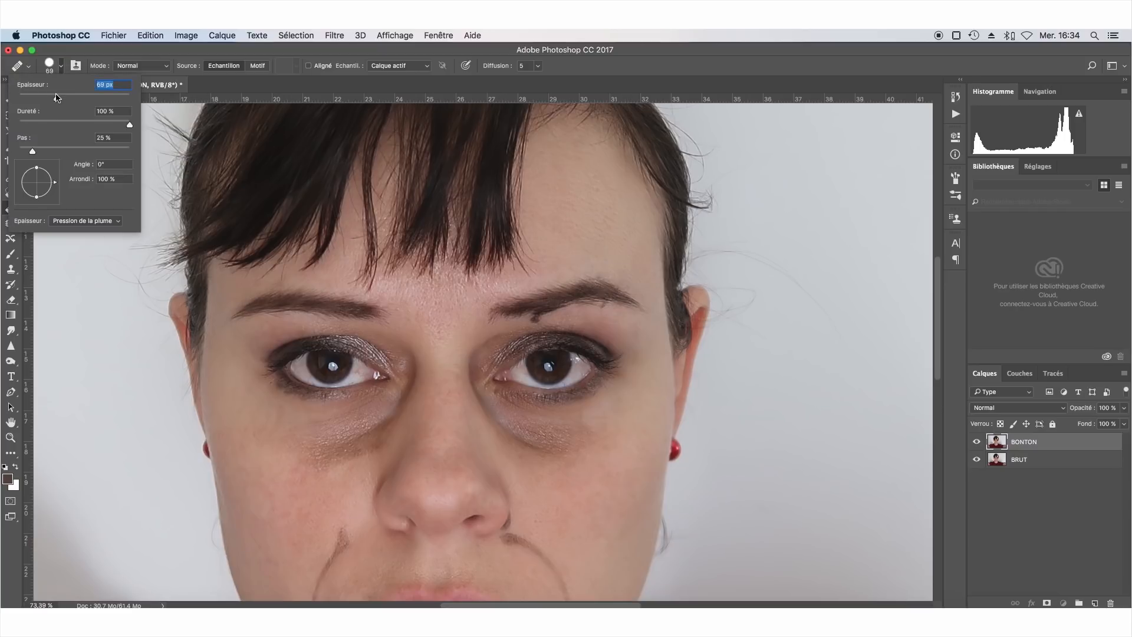
{"action": "left_click", "coordinate": [581, 239]}
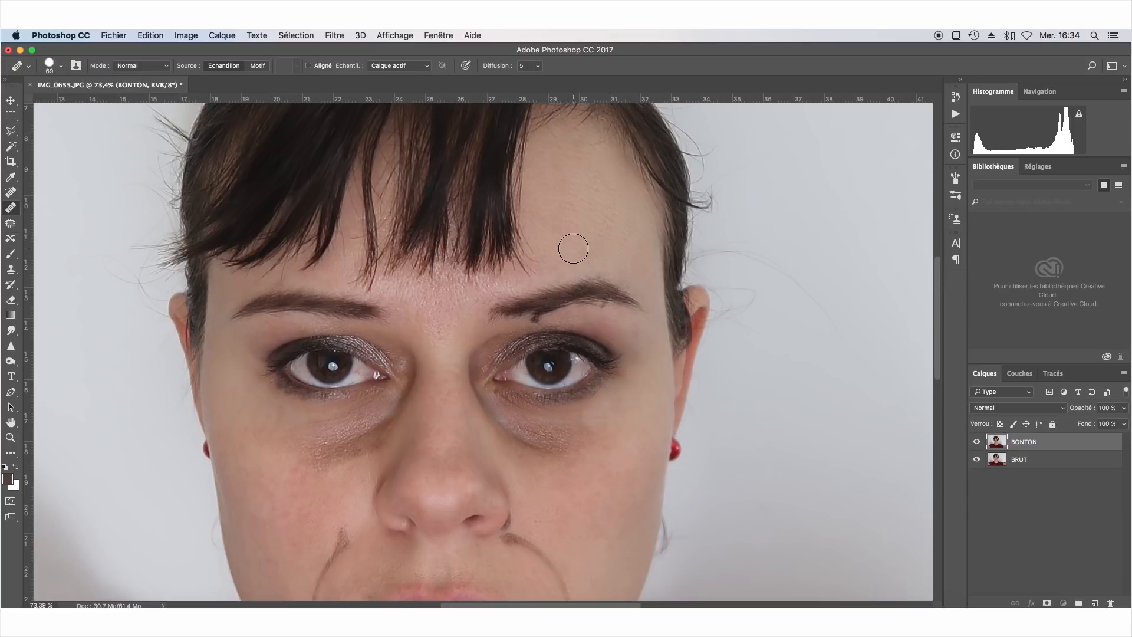
{"action": "left_click", "coordinate": [977, 443]}
{"action": "left_click", "coordinate": [977, 443]}
{"action": "left_click", "coordinate": [802, 467]}
{"action": "scroll", "coordinate": [799, 467], "scroll_direction": "up", "scroll_amount": 5}
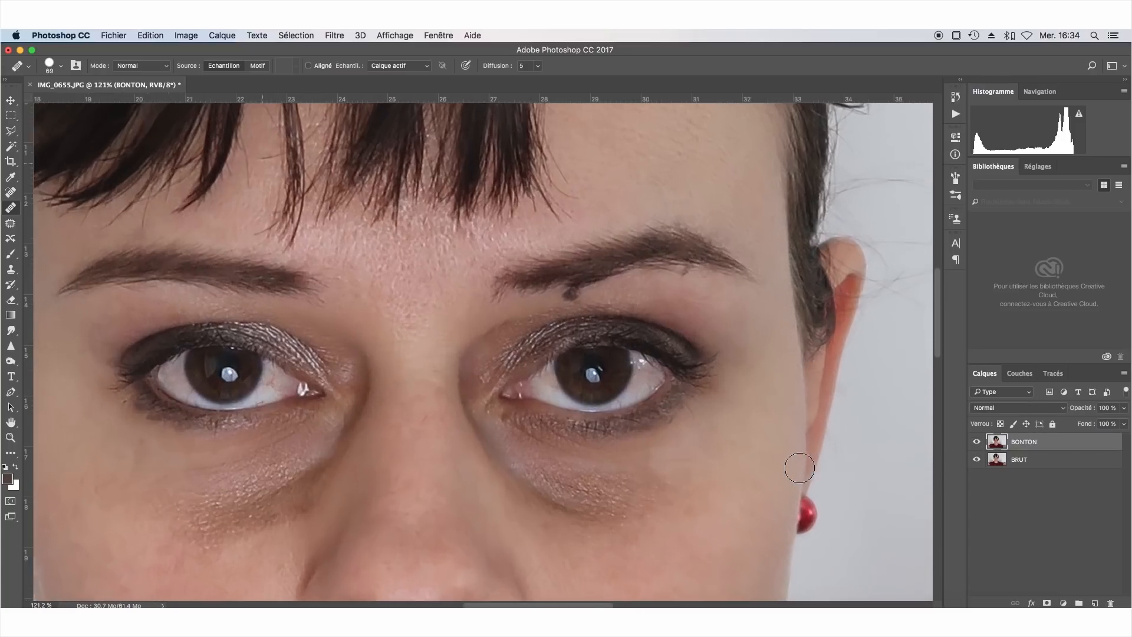
Step: Reduce the Healing Brush size to 45 px and check its fit over the eyebrow and eyelid
{"action": "left_click", "coordinate": [683, 311]}
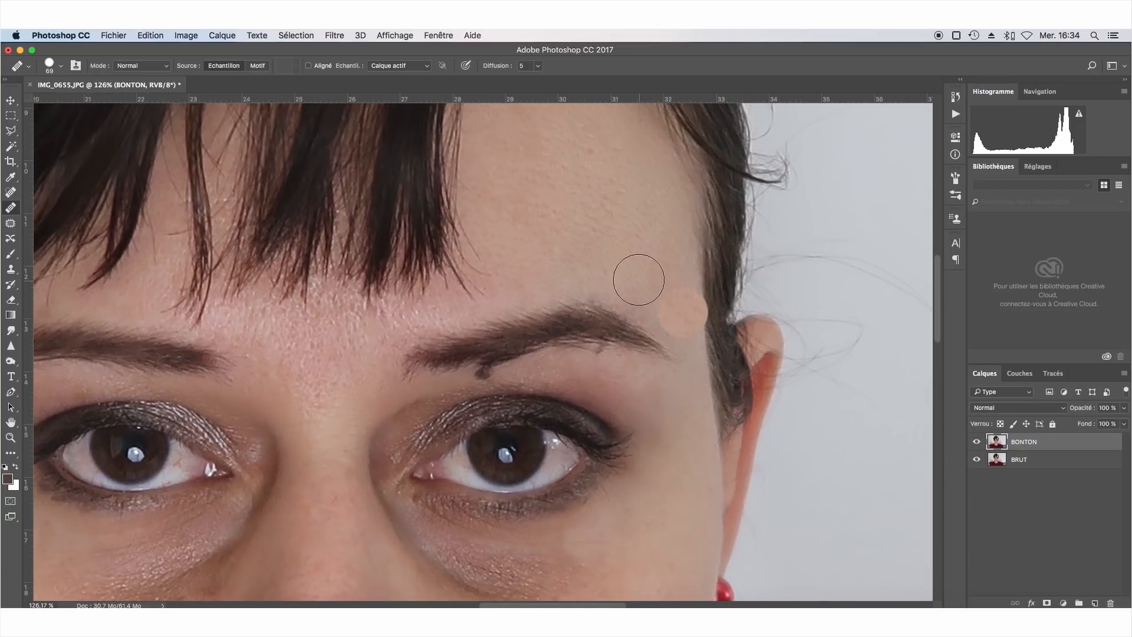
{"action": "left_click", "coordinate": [62, 67]}
{"action": "left_click_drag", "start_coordinate": [47, 97], "coordinate": [44, 99]}
{"action": "left_click", "coordinate": [608, 337]}
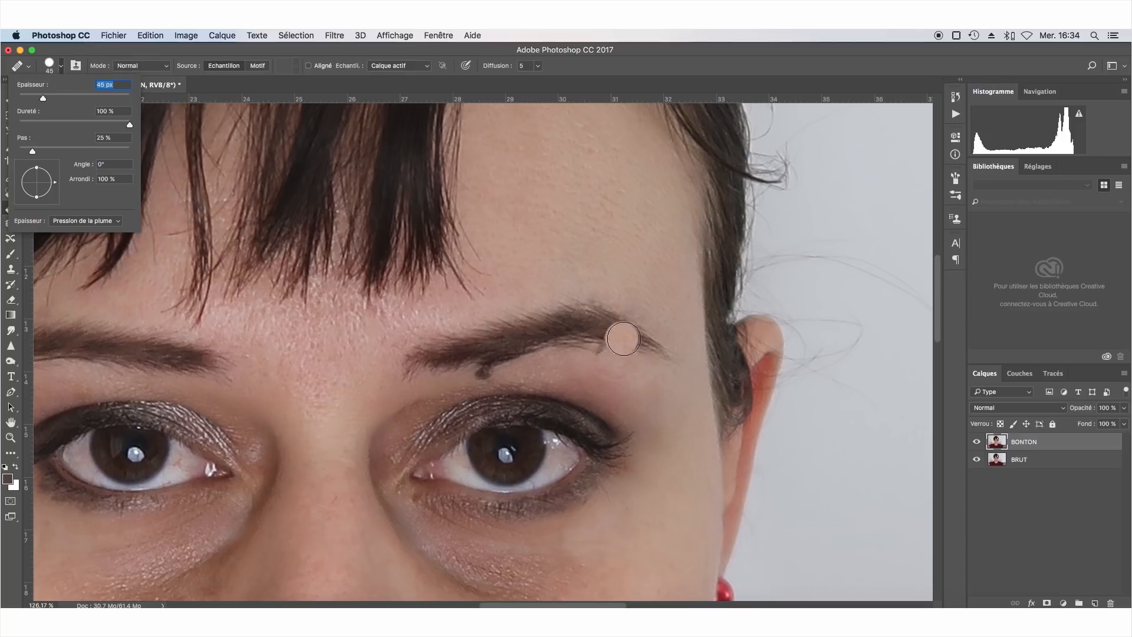
{"action": "left_click", "coordinate": [587, 266]}
{"action": "left_click", "coordinate": [530, 405]}
{"action": "left_click", "coordinate": [491, 384]}
{"action": "scroll", "coordinate": [491, 385], "scroll_direction": "up", "scroll_amount": 3}
{"action": "scroll", "coordinate": [489, 384], "scroll_direction": "up", "scroll_amount": 1}
{"action": "left_click", "coordinate": [493, 384]}
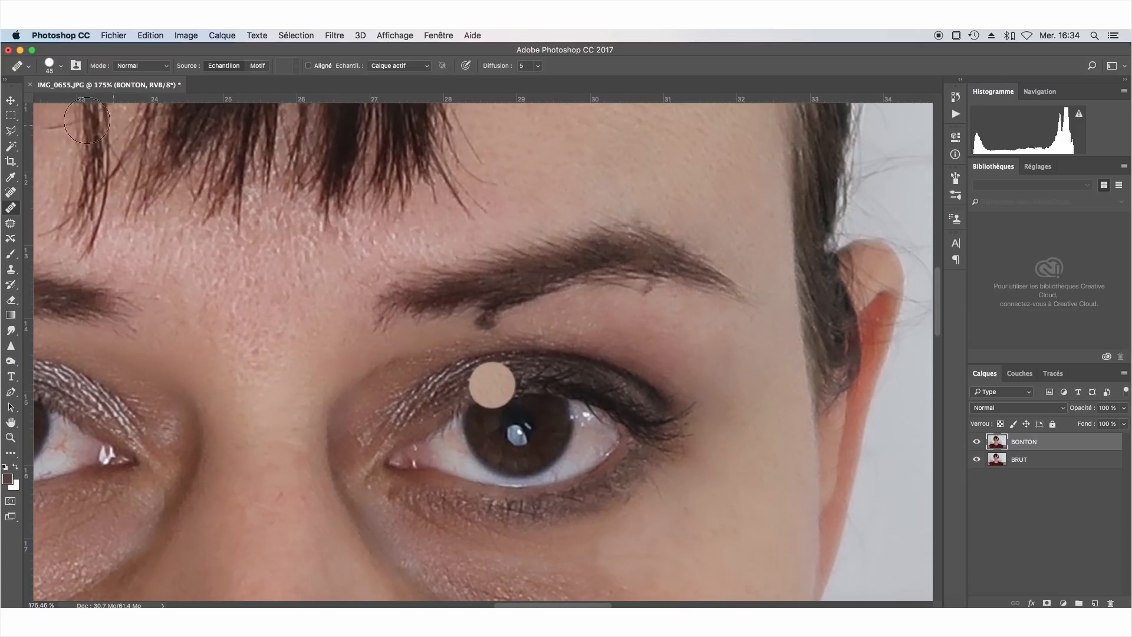
Step: Set the Healing Brush size to 23 px and remove the dark spot hanging beneath the inner half of the eyebrow
{"action": "left_click", "coordinate": [62, 66]}
{"action": "left_click", "coordinate": [31, 96]}
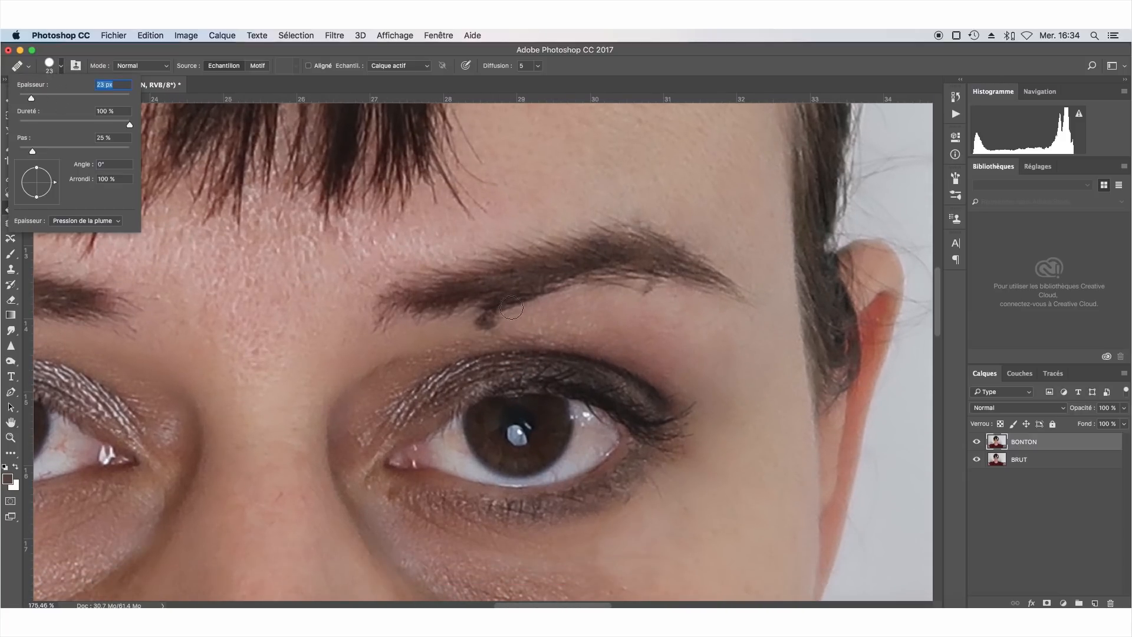
{"action": "key", "text": "Return"}
{"action": "left_click_drag", "start_coordinate": [493, 309], "coordinate": [480, 321]}
{"action": "left_click", "coordinate": [467, 323], "text": "alt"}
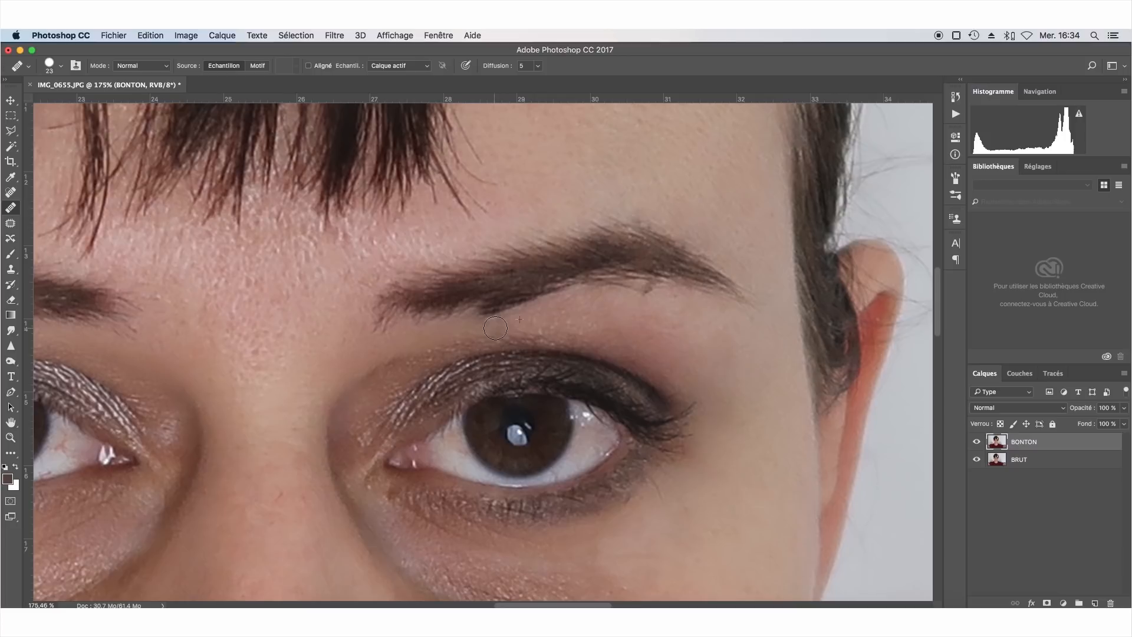
{"action": "left_click", "coordinate": [744, 303]}
{"action": "left_click", "coordinate": [646, 285]}
Step: Switch to the Clone Stamp for the remaining eyebrow cleanup
{"action": "left_click", "coordinate": [11, 270]}
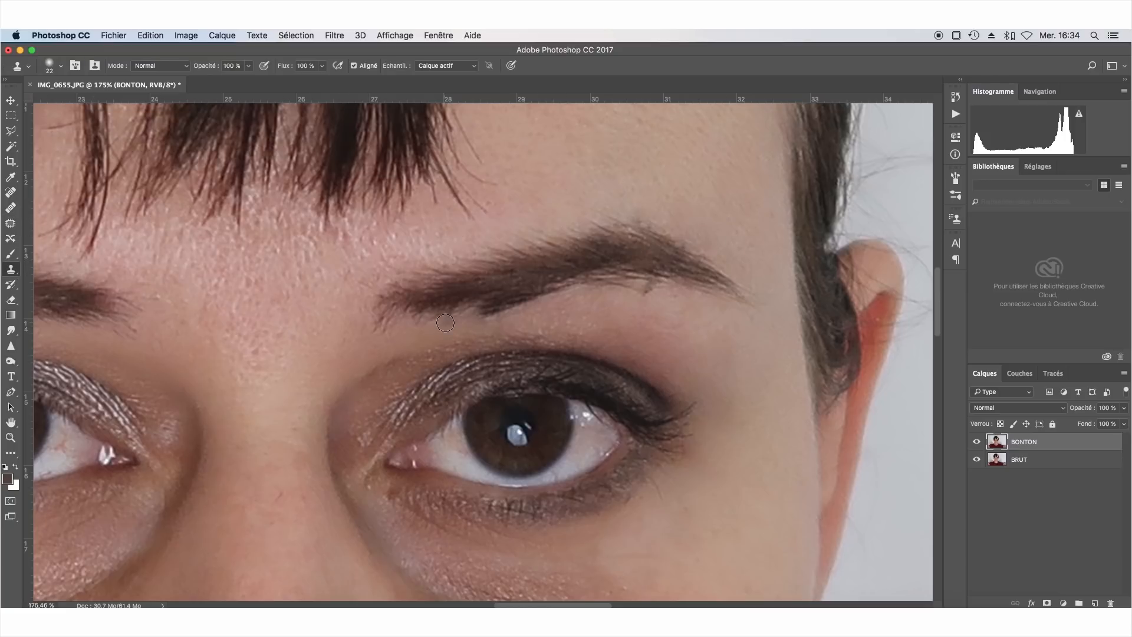
{"action": "scroll", "coordinate": [445, 322], "scroll_direction": "down", "scroll_amount": 3}
{"action": "scroll", "coordinate": [445, 322], "scroll_direction": "up", "scroll_amount": 1}
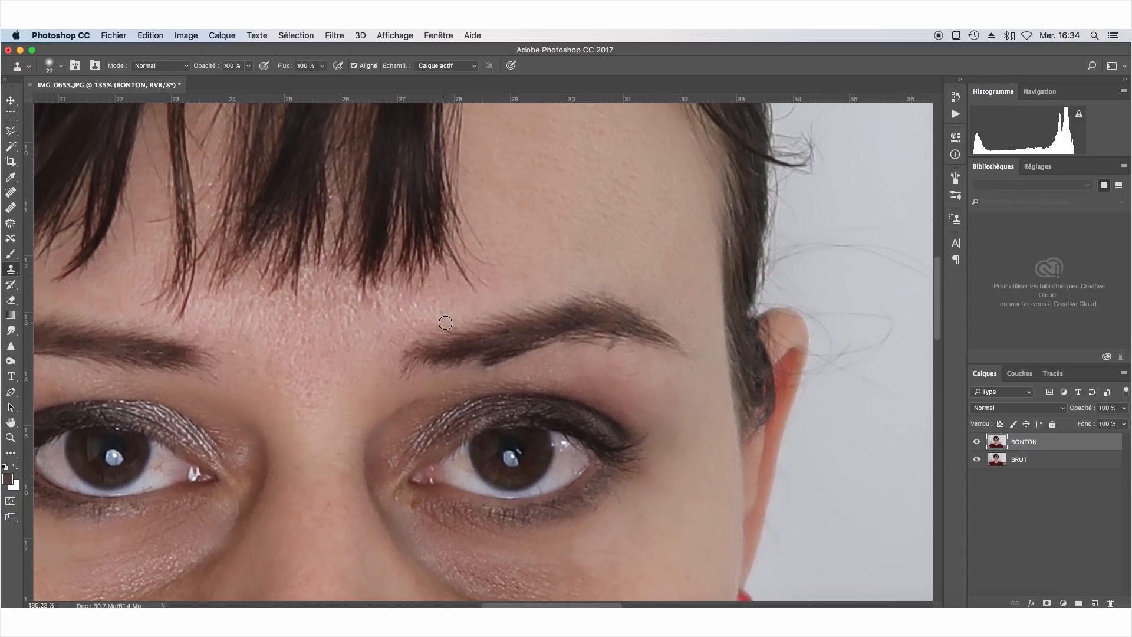
Step: Try the Clone Stamp with a 71 px brush by copying the eye onto the forehead, and undo it
{"action": "left_click", "coordinate": [57, 69]}
{"action": "left_click", "coordinate": [97, 102]}
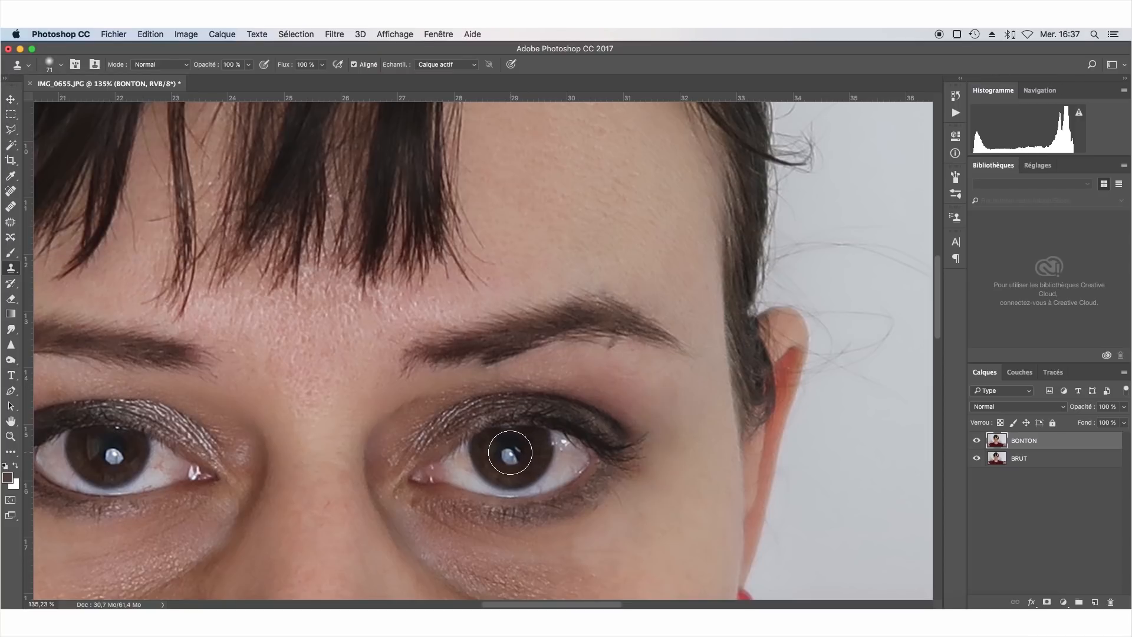
{"action": "left_click_drag", "start_coordinate": [510, 449], "coordinate": [520, 450]}
{"action": "mouse_move", "coordinate": [560, 132]}
{"action": "left_mouse_down"}
{"action": "mouse_move", "coordinate": [547, 172]}
{"action": "mouse_move", "coordinate": [565, 180]}
{"action": "mouse_move", "coordinate": [557, 155]}
{"action": "mouse_move", "coordinate": [532, 159]}
{"action": "mouse_move", "coordinate": [567, 227]}
{"action": "mouse_move", "coordinate": [643, 166]}
{"action": "mouse_move", "coordinate": [559, 136]}
{"action": "mouse_move", "coordinate": [540, 242]}
{"action": "mouse_move", "coordinate": [674, 165]}
{"action": "mouse_move", "coordinate": [512, 208]}
{"action": "left_mouse_up"}
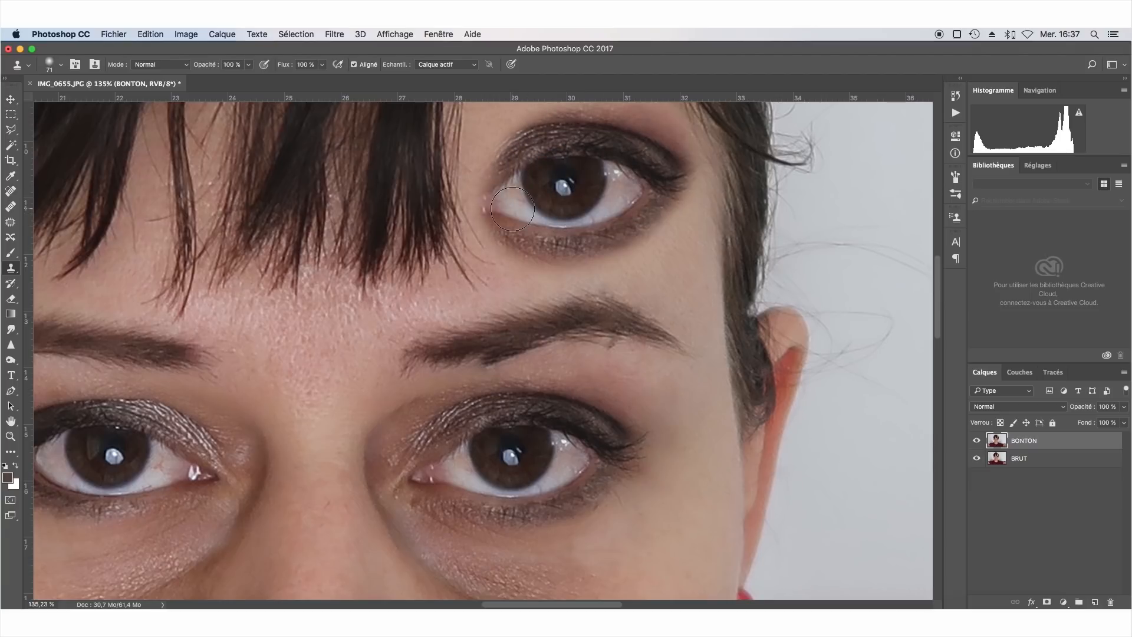
{"action": "scroll", "coordinate": [512, 209], "scroll_direction": "down", "scroll_amount": 6}
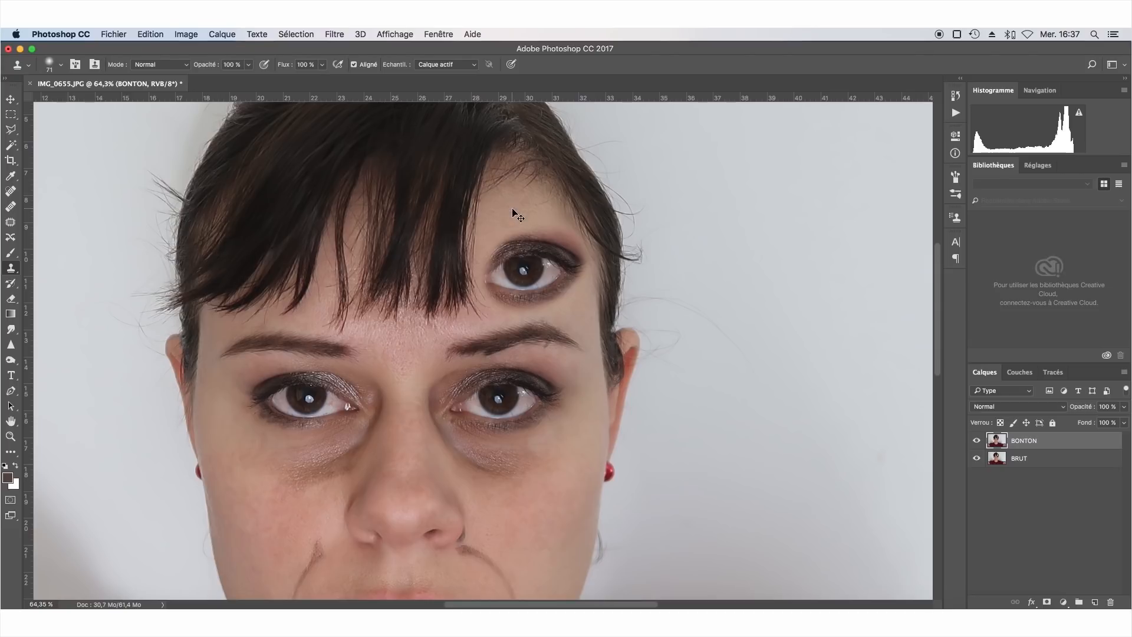
{"action": "key", "text": "super+z"}
Step: Set the Clone Stamp size to 13 px and clean stray marks along the eyebrow's lower, upper and inner edges with nearby skin
{"action": "scroll", "coordinate": [512, 209], "scroll_direction": "up", "scroll_amount": 5}
{"action": "scroll", "coordinate": [512, 208], "scroll_direction": "up", "scroll_amount": 1}
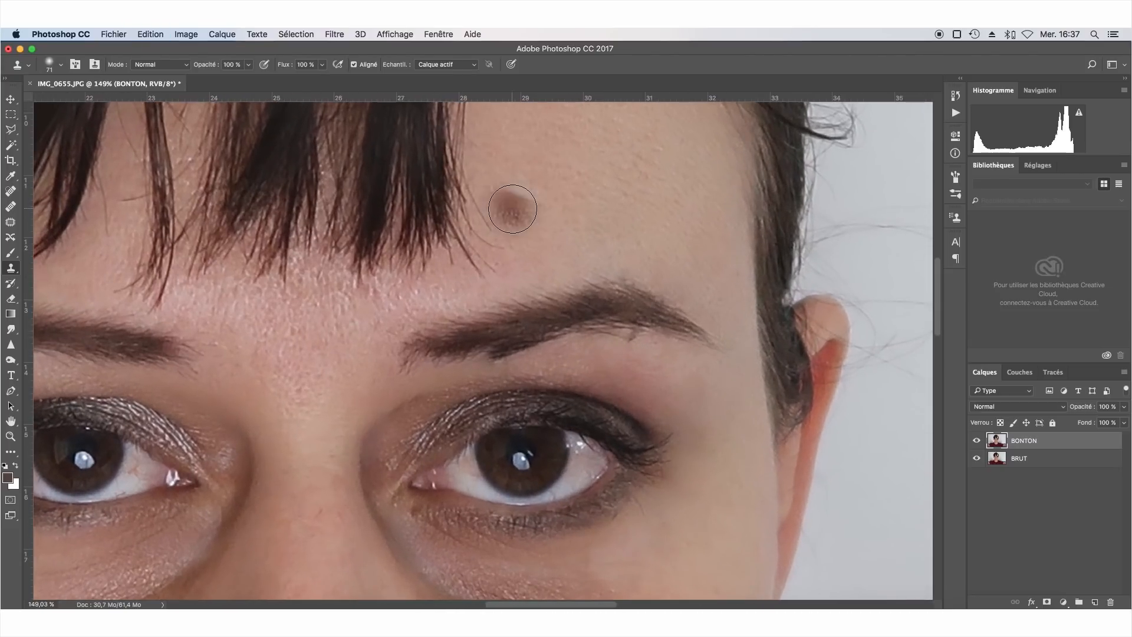
{"action": "left_click", "coordinate": [60, 66]}
{"action": "left_click", "coordinate": [73, 101]}
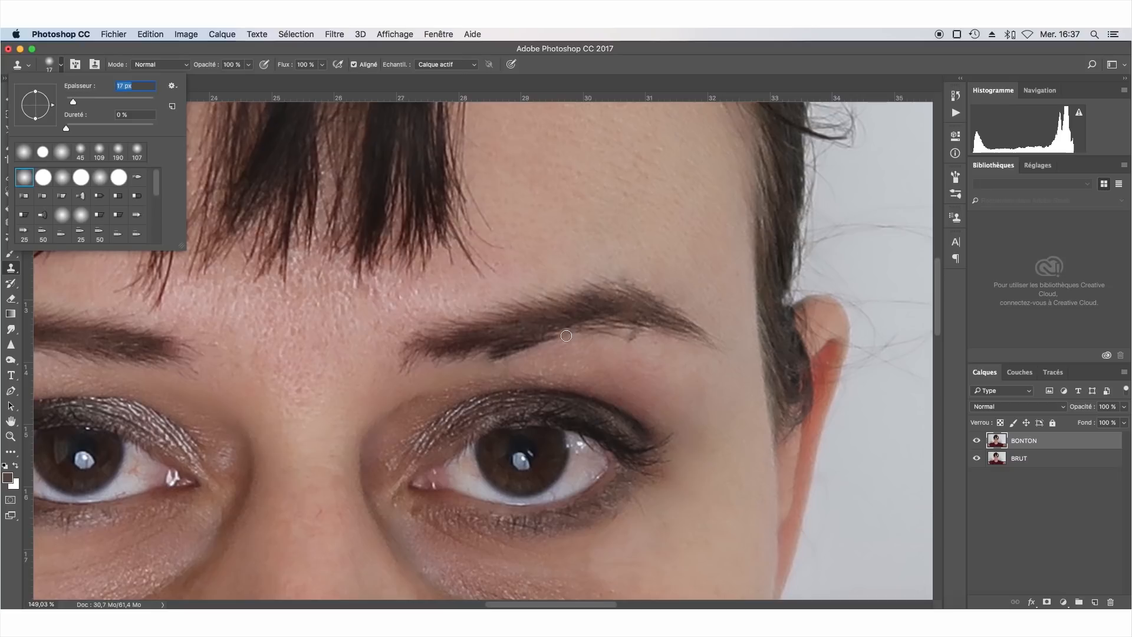
{"action": "left_click_drag", "start_coordinate": [76, 105], "coordinate": [72, 106]}
{"action": "left_click", "coordinate": [597, 343]}
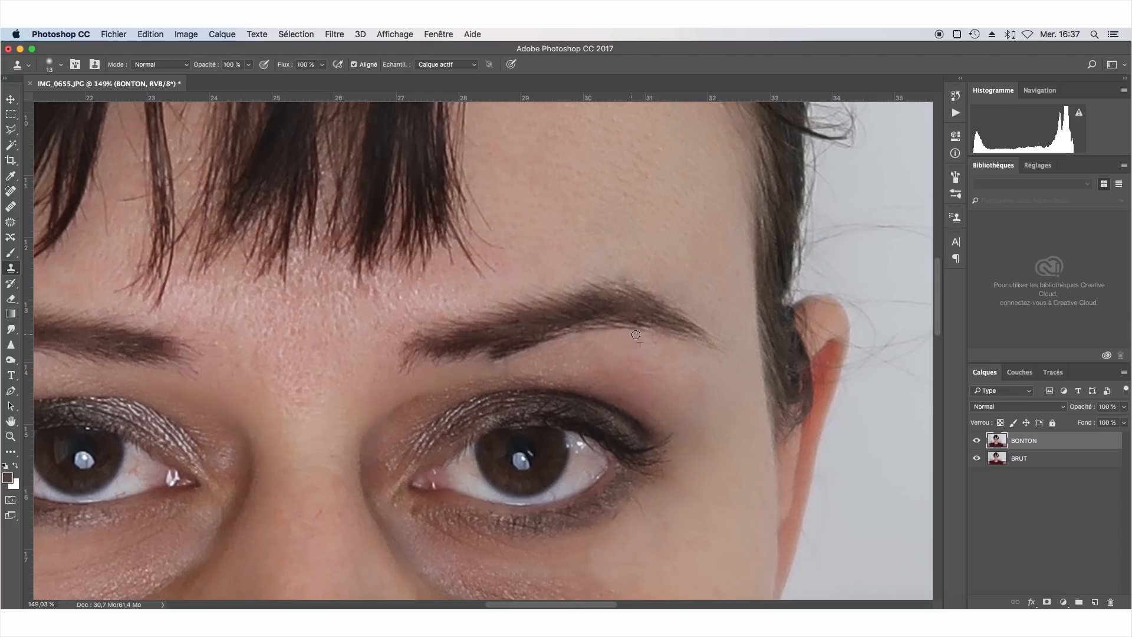
{"action": "left_click_drag", "start_coordinate": [647, 353], "coordinate": [657, 345]}
{"action": "left_click_drag", "start_coordinate": [606, 274], "coordinate": [640, 276]}
{"action": "mouse_move", "coordinate": [692, 293]}
{"action": "left_mouse_down"}
{"action": "mouse_move", "coordinate": [668, 301]}
{"action": "mouse_move", "coordinate": [684, 306]}
{"action": "mouse_move", "coordinate": [661, 296]}
{"action": "mouse_move", "coordinate": [692, 316]}
{"action": "left_mouse_up"}
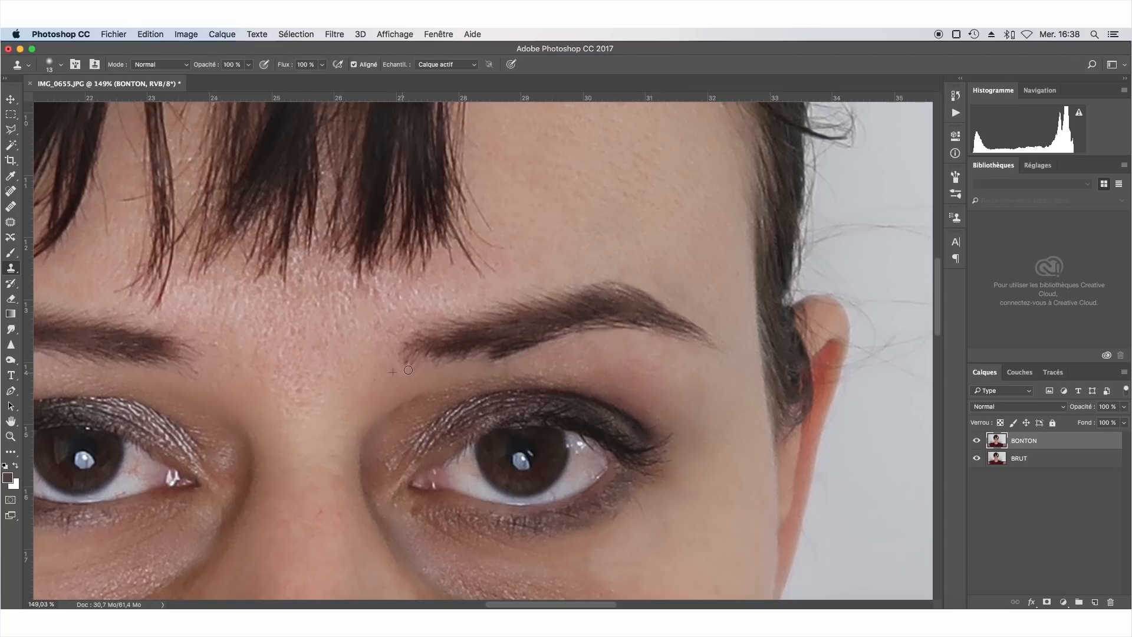
{"action": "left_click_drag", "start_coordinate": [414, 369], "coordinate": [401, 354]}
{"action": "left_click", "coordinate": [402, 315], "text": "alt"}
Step: Switch to the Healing Brush and rebuild the lower inner edge of the eyebrow using sampled brow hair
{"action": "left_click", "coordinate": [10, 206]}
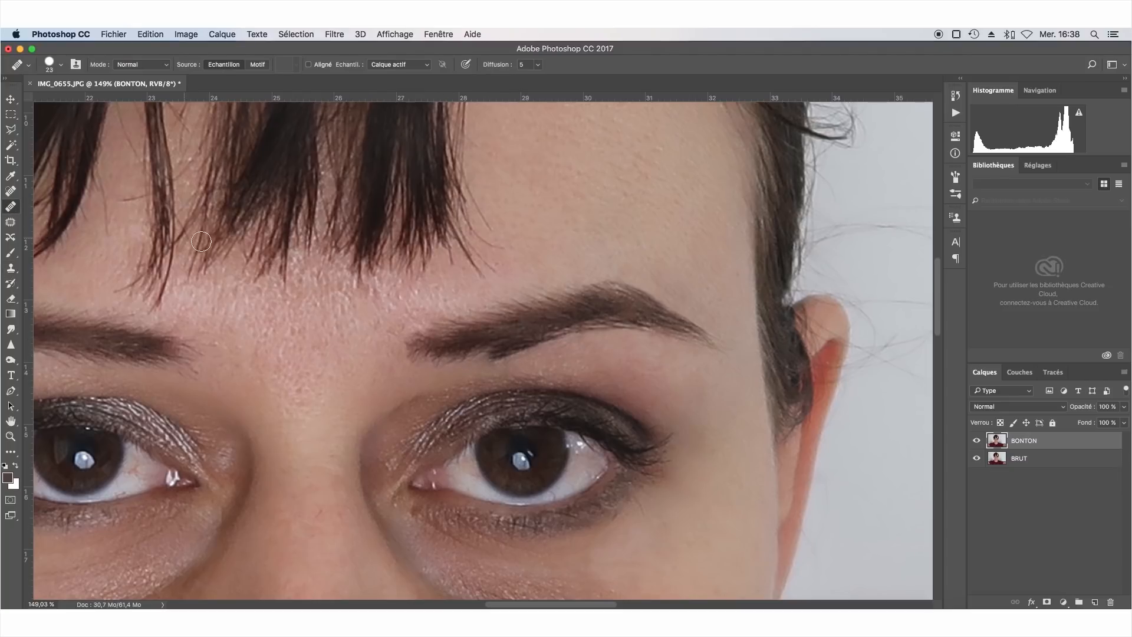
{"action": "left_click", "coordinate": [518, 346], "text": "alt"}
{"action": "left_click_drag", "start_coordinate": [482, 357], "coordinate": [453, 361]}
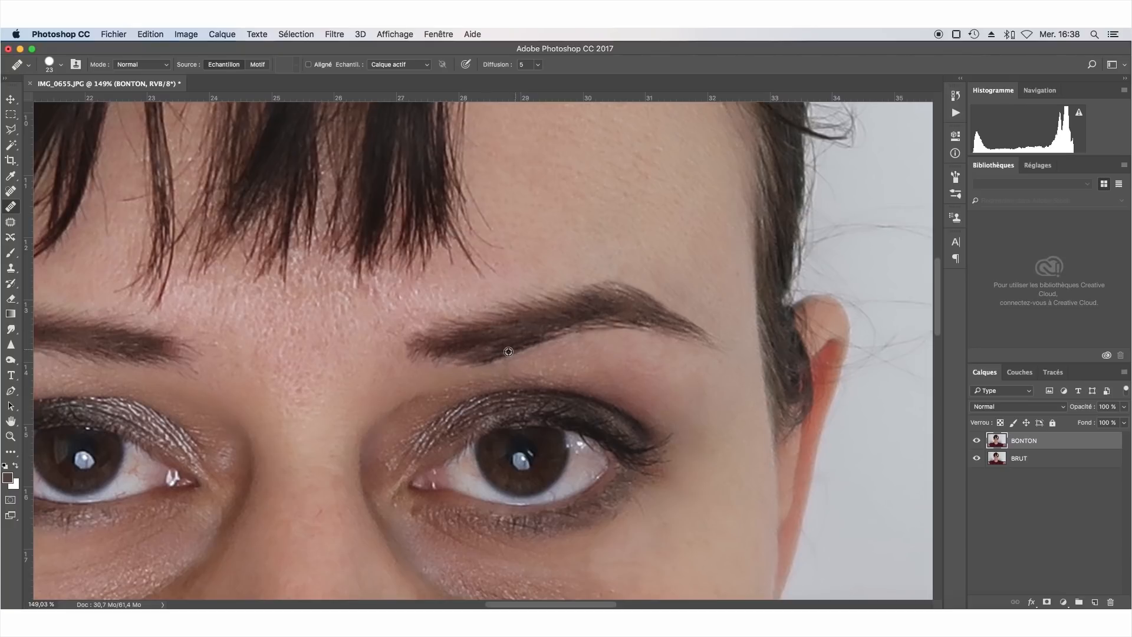
{"action": "left_click", "coordinate": [530, 336], "text": "alt"}
{"action": "left_click_drag", "start_coordinate": [465, 367], "coordinate": [470, 365]}
{"action": "left_click", "coordinate": [454, 362]}
{"action": "left_click", "coordinate": [418, 352], "text": "alt"}
{"action": "left_click_drag", "start_coordinate": [434, 363], "coordinate": [454, 365]}
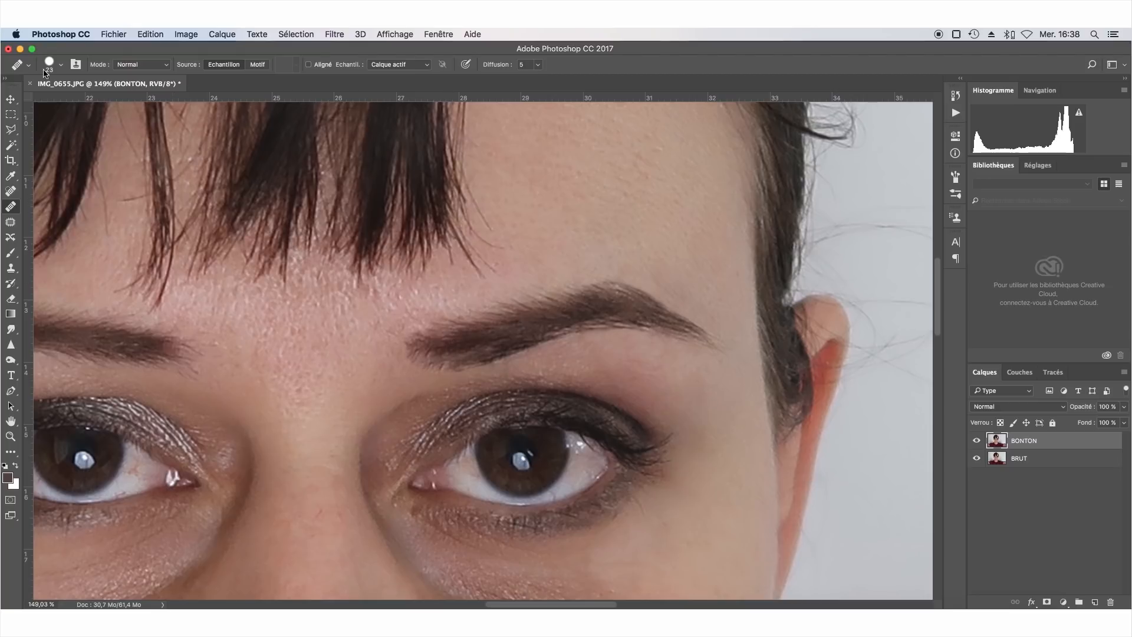
Step: Set the Healing Brush size to 11 px and refine the eyebrow's inner tip and lower edge
{"action": "left_click", "coordinate": [61, 65]}
{"action": "left_click_drag", "start_coordinate": [35, 98], "coordinate": [24, 101]}
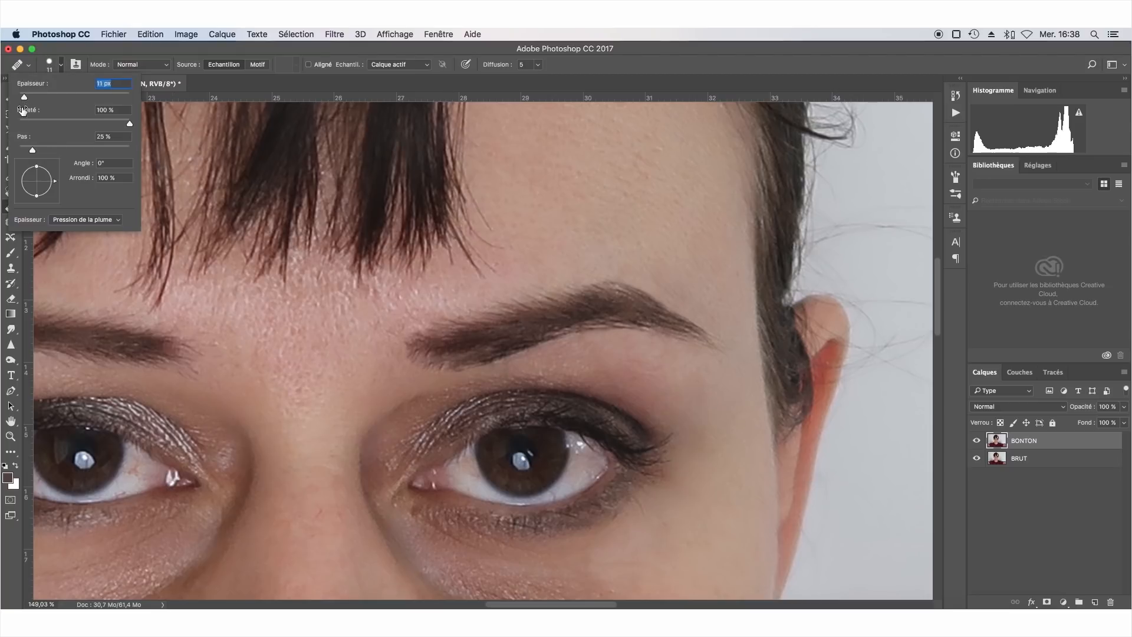
{"action": "left_click", "coordinate": [452, 354]}
{"action": "left_click_drag", "start_coordinate": [432, 349], "coordinate": [428, 352]}
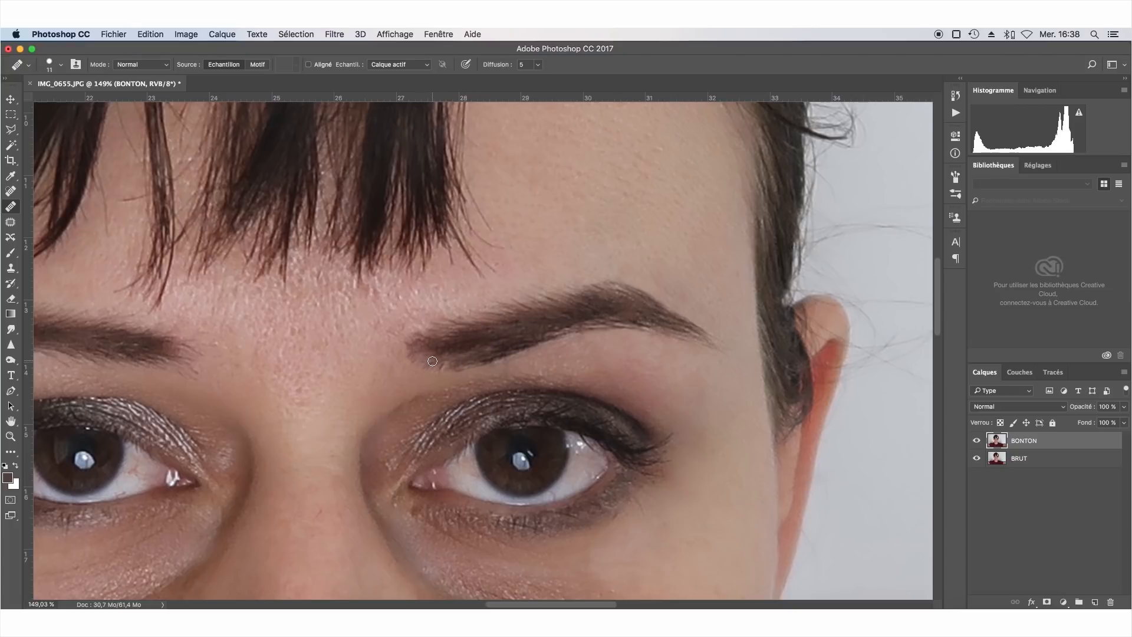
{"action": "left_click_drag", "start_coordinate": [444, 364], "coordinate": [447, 363]}
{"action": "left_click", "coordinate": [541, 321], "text": "alt"}
{"action": "left_click_drag", "start_coordinate": [520, 329], "coordinate": [522, 332]}
Step: Compare the reshaped eyebrow with the original by toggling the BONTON layer's visibility
{"action": "scroll", "coordinate": [532, 318], "scroll_direction": "down", "scroll_amount": 5}
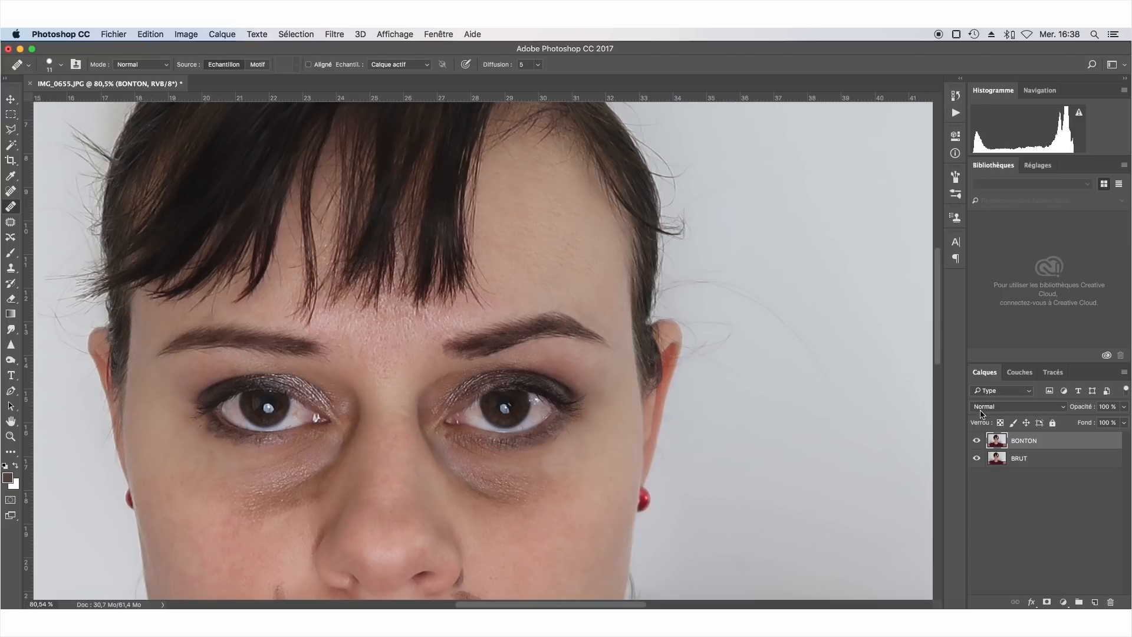
{"action": "left_click", "coordinate": [977, 441]}
{"action": "scroll", "coordinate": [705, 489], "scroll_direction": "up", "scroll_amount": 2}
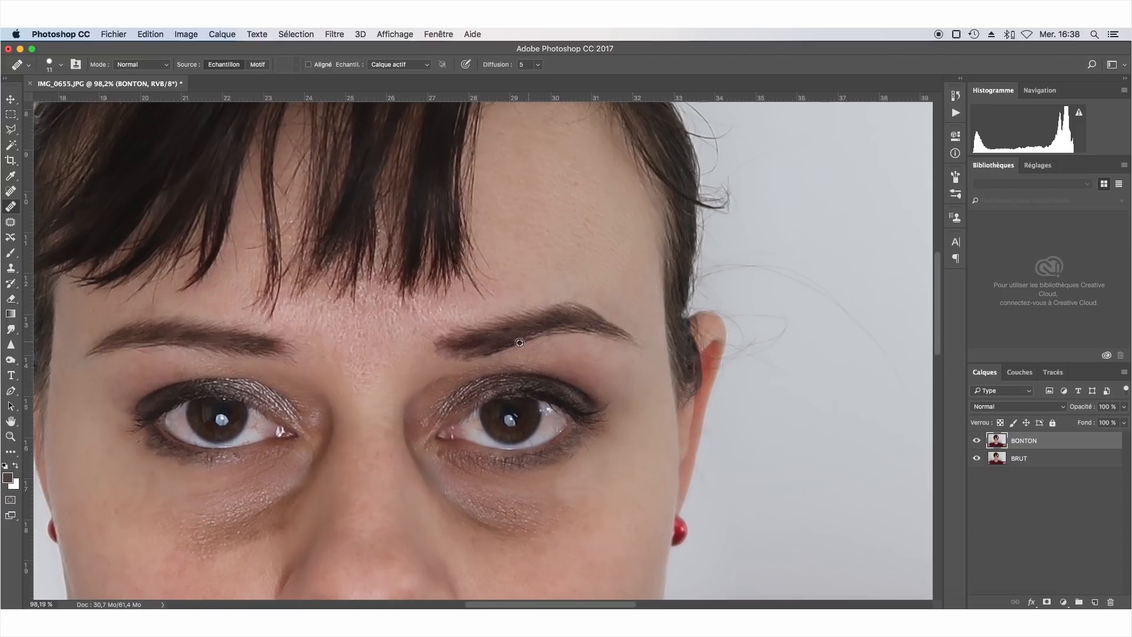
{"action": "left_click", "coordinate": [476, 342], "text": "alt"}
Step: Switch to the Clone Stamp and even out the eyebrow's underside, outer tail and arch with sampled brow hair
{"action": "left_click", "coordinate": [11, 269]}
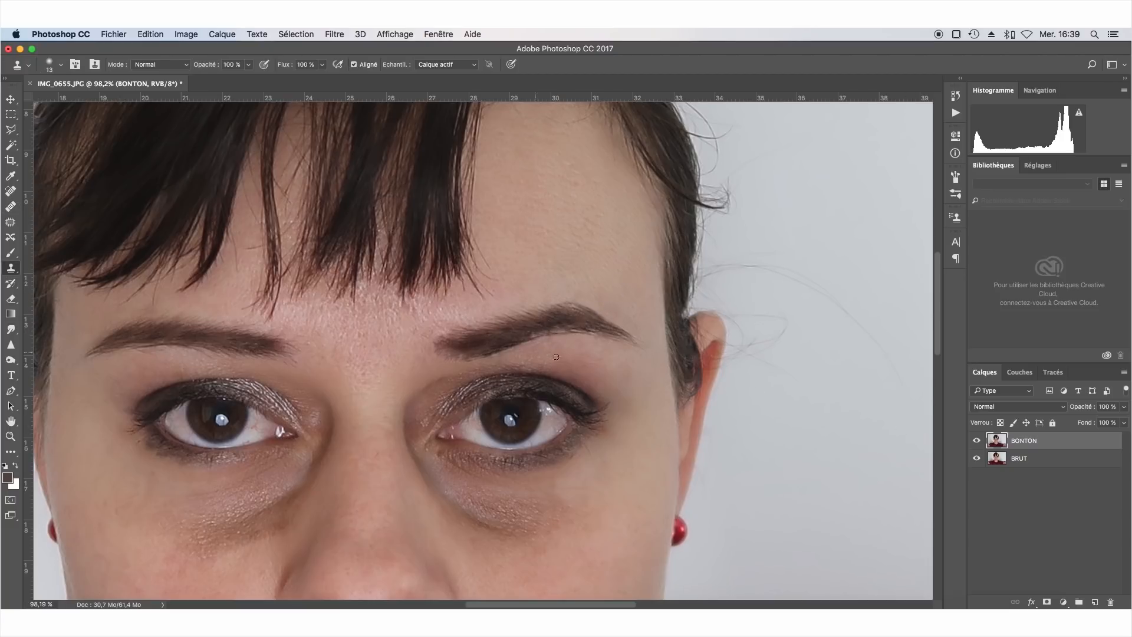
{"action": "left_click", "coordinate": [501, 343], "text": "alt"}
{"action": "mouse_move", "coordinate": [542, 330]}
{"action": "left_mouse_down"}
{"action": "mouse_move", "coordinate": [508, 333]}
{"action": "mouse_move", "coordinate": [563, 326]}
{"action": "left_mouse_up"}
{"action": "mouse_move", "coordinate": [616, 329]}
{"action": "left_mouse_down"}
{"action": "mouse_move", "coordinate": [590, 328]}
{"action": "mouse_move", "coordinate": [619, 335]}
{"action": "left_mouse_up"}
{"action": "mouse_move", "coordinate": [572, 309]}
{"action": "left_mouse_down"}
{"action": "mouse_move", "coordinate": [548, 317]}
{"action": "mouse_move", "coordinate": [608, 317]}
{"action": "left_mouse_up"}
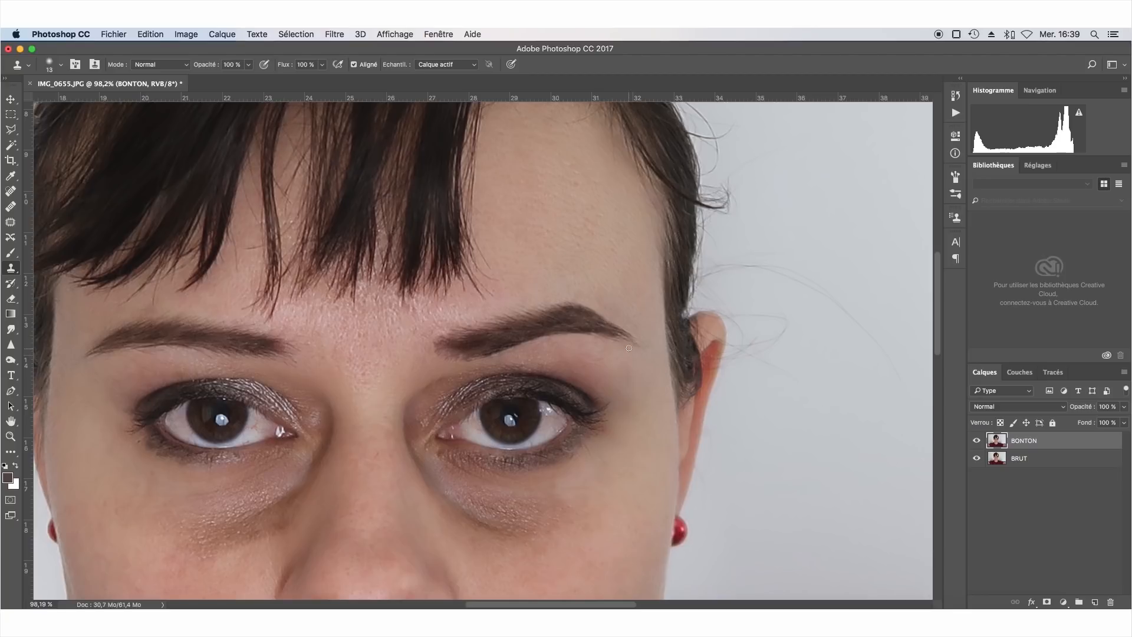
Step: Erase the fold line drawn beside the mouth on the subject's right cheek with the Healing Brush at 44 px
{"action": "left_click", "coordinate": [61, 64]}
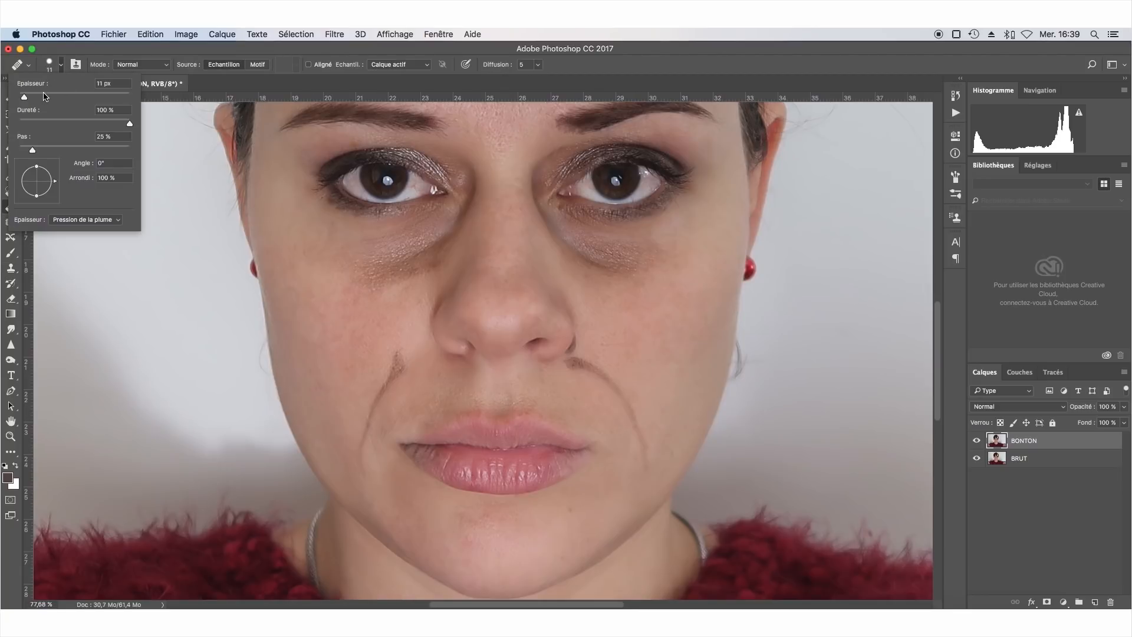
{"action": "left_click", "coordinate": [45, 96]}
{"action": "left_click", "coordinate": [371, 353], "text": "alt"}
{"action": "mouse_move", "coordinate": [395, 350]}
{"action": "left_mouse_down"}
{"action": "mouse_move", "coordinate": [368, 407]}
{"action": "mouse_move", "coordinate": [367, 469]}
{"action": "left_mouse_up"}
{"action": "left_click", "coordinate": [356, 379], "text": "alt"}
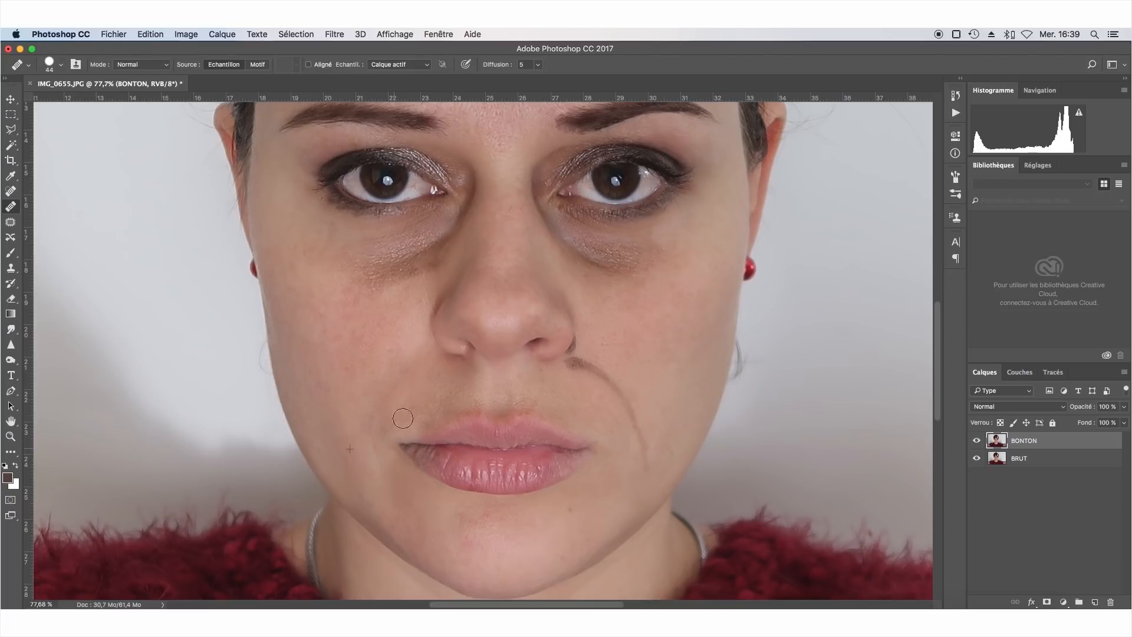
{"action": "left_click", "coordinate": [624, 364], "text": "alt"}
{"action": "left_click", "coordinate": [572, 342]}
{"action": "key", "text": "super+z"}
Step: Heal the fold line running from the nostril down the subject's left cheek, resampling clean cheek skin along the way
{"action": "left_click", "coordinate": [594, 345], "text": "alt"}
{"action": "mouse_move", "coordinate": [580, 359]}
{"action": "left_mouse_down"}
{"action": "mouse_move", "coordinate": [571, 363]}
{"action": "mouse_move", "coordinate": [623, 394]}
{"action": "mouse_move", "coordinate": [577, 368]}
{"action": "mouse_move", "coordinate": [646, 429]}
{"action": "mouse_move", "coordinate": [645, 459]}
{"action": "mouse_move", "coordinate": [652, 436]}
{"action": "mouse_move", "coordinate": [642, 446]}
{"action": "left_mouse_up"}
{"action": "left_click", "coordinate": [629, 375], "text": "alt"}
{"action": "left_click", "coordinate": [667, 419], "text": "alt"}
{"action": "left_click", "coordinate": [660, 422], "text": "alt"}
{"action": "left_click", "coordinate": [667, 412], "text": "alt"}
{"action": "left_click", "coordinate": [654, 410], "text": "alt"}
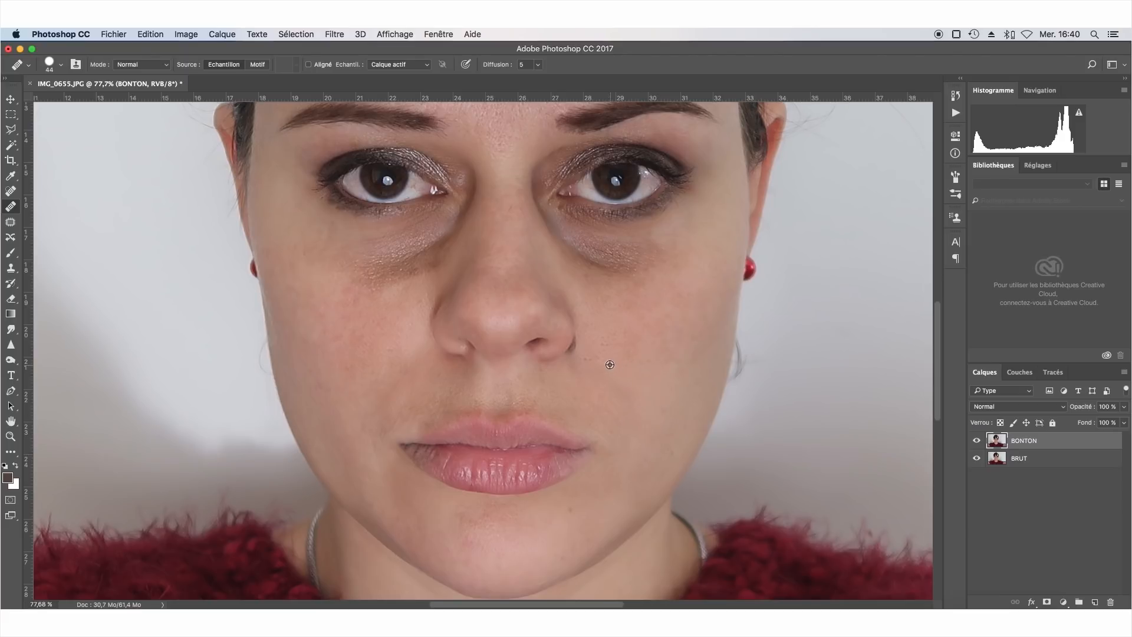
{"action": "left_click", "coordinate": [585, 383], "text": "alt"}
{"action": "left_click_drag", "start_coordinate": [613, 427], "coordinate": [599, 426]}
Step: Switch to the Clone Stamp and clean the dark mark along the outer edge of the subject's left nostril
{"action": "scroll", "coordinate": [753, 346], "scroll_direction": "down", "scroll_amount": 5}
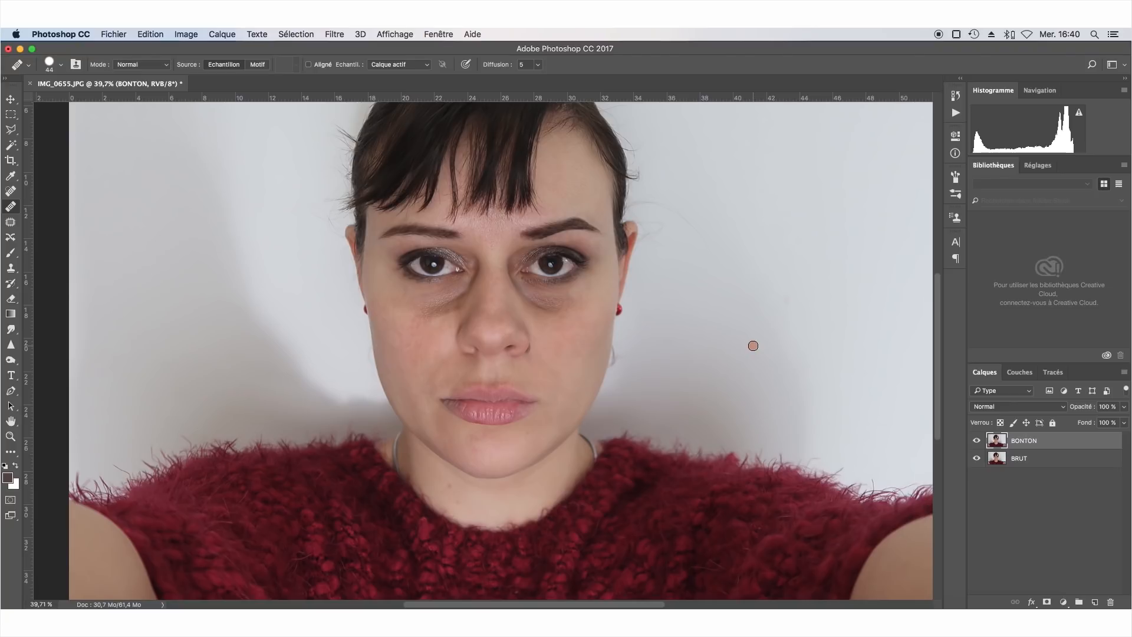
{"action": "scroll", "coordinate": [753, 345], "scroll_direction": "up", "scroll_amount": 6}
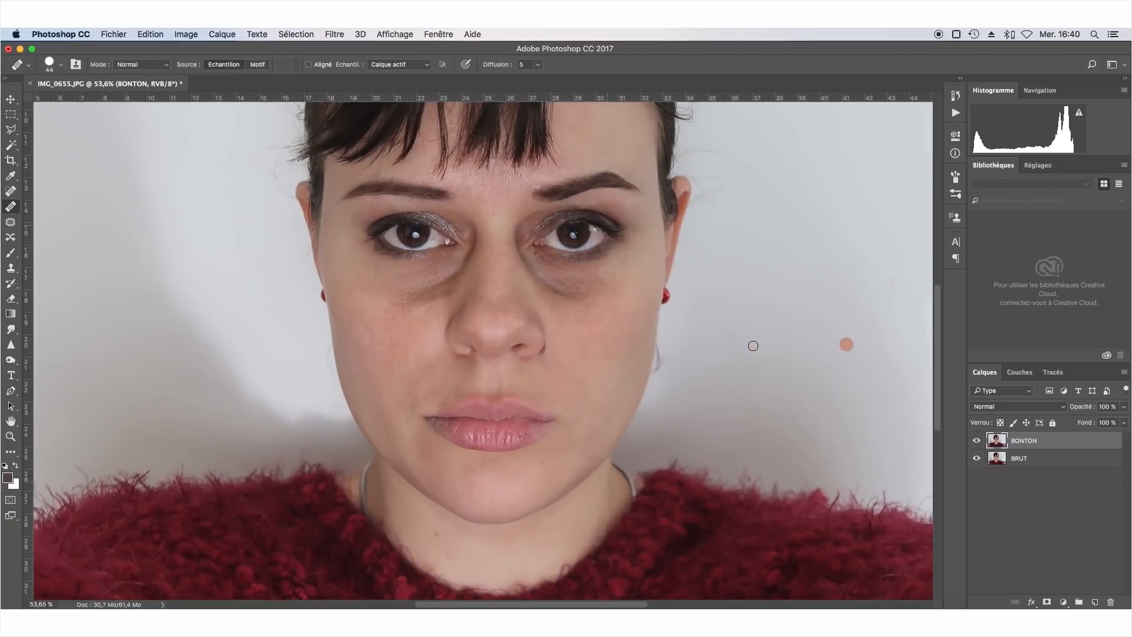
{"action": "scroll", "coordinate": [752, 345], "scroll_direction": "up", "scroll_amount": 2}
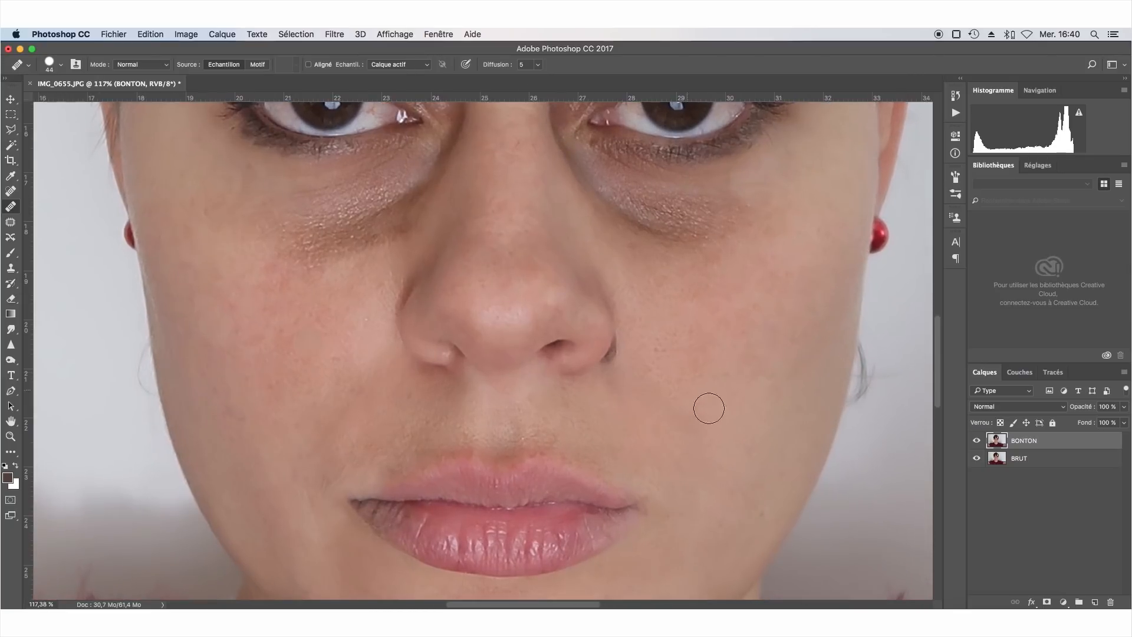
{"action": "left_click", "coordinate": [154, 406]}
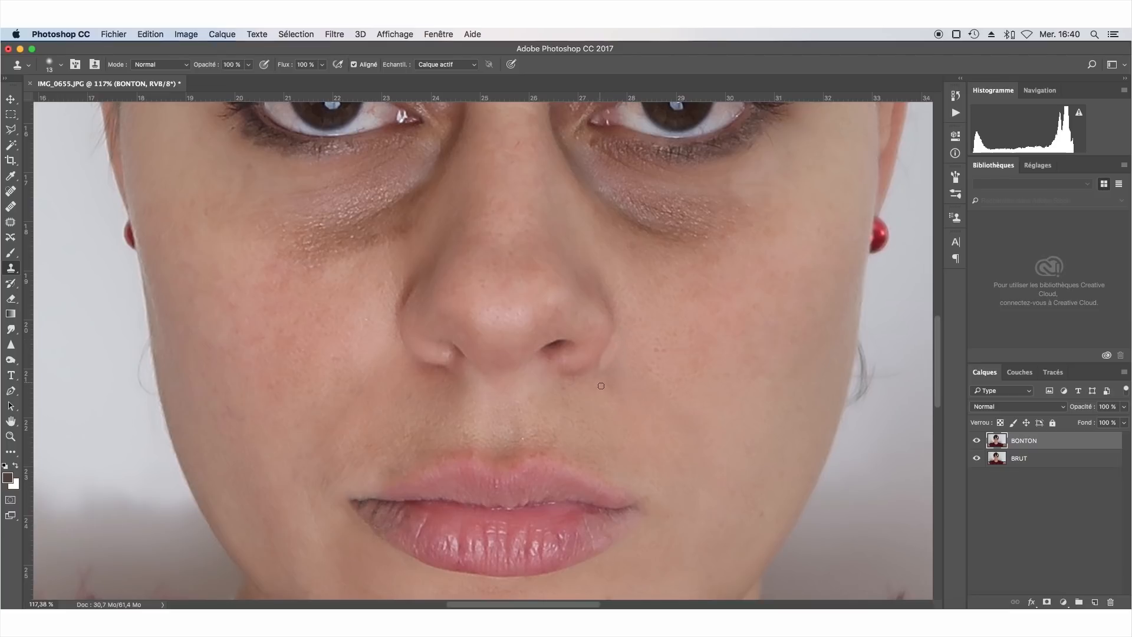
Step: Undo the last clone stroke and blend the outer edge of the subject's left nostril with the Healing Brush at 18 px
{"action": "key", "text": "super+z"}
{"action": "mouse_move", "coordinate": [619, 358]}
{"action": "left_mouse_down"}
{"action": "mouse_move", "coordinate": [607, 360]}
{"action": "mouse_move", "coordinate": [615, 348]}
{"action": "left_mouse_up"}
{"action": "left_click", "coordinate": [12, 206]}
{"action": "left_click", "coordinate": [61, 66]}
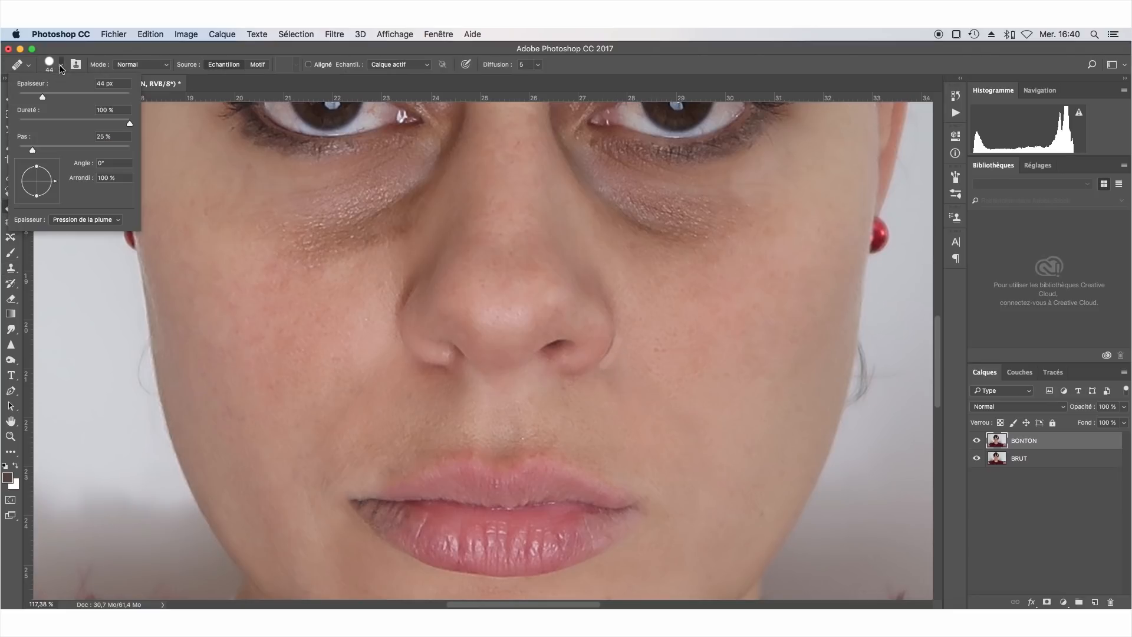
{"action": "left_click_drag", "start_coordinate": [42, 96], "coordinate": [29, 97]}
{"action": "left_click", "coordinate": [619, 379]}
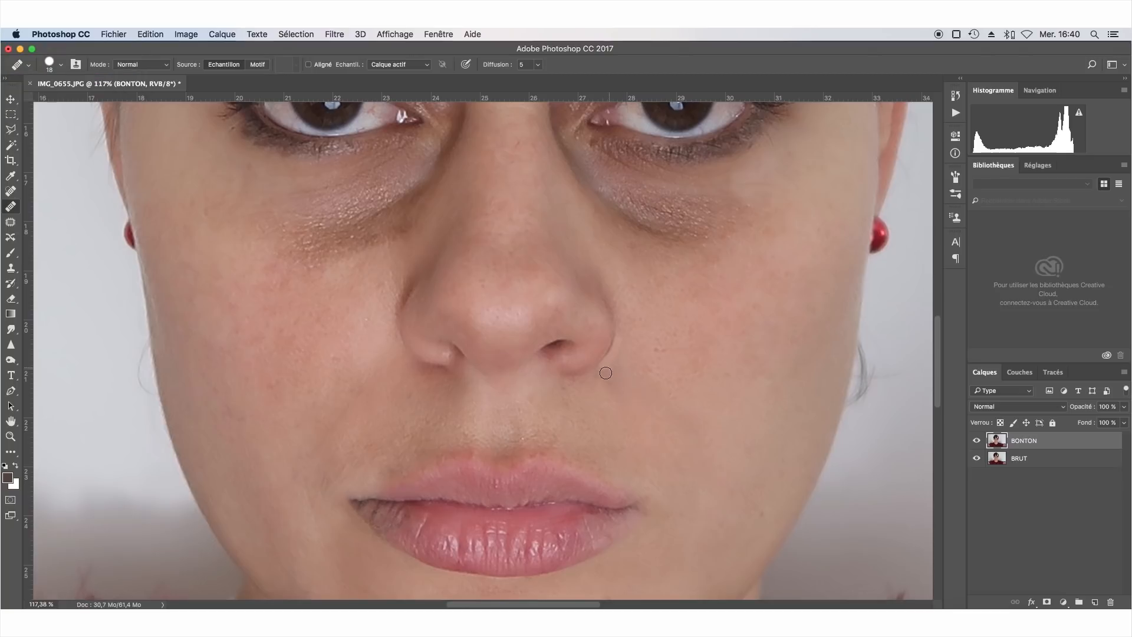
{"action": "mouse_move", "coordinate": [603, 372]}
{"action": "left_mouse_down"}
{"action": "mouse_move", "coordinate": [613, 359]}
{"action": "mouse_move", "coordinate": [602, 369]}
{"action": "mouse_move", "coordinate": [610, 374]}
{"action": "left_mouse_up"}
{"action": "left_click_drag", "start_coordinate": [617, 333], "coordinate": [604, 362]}
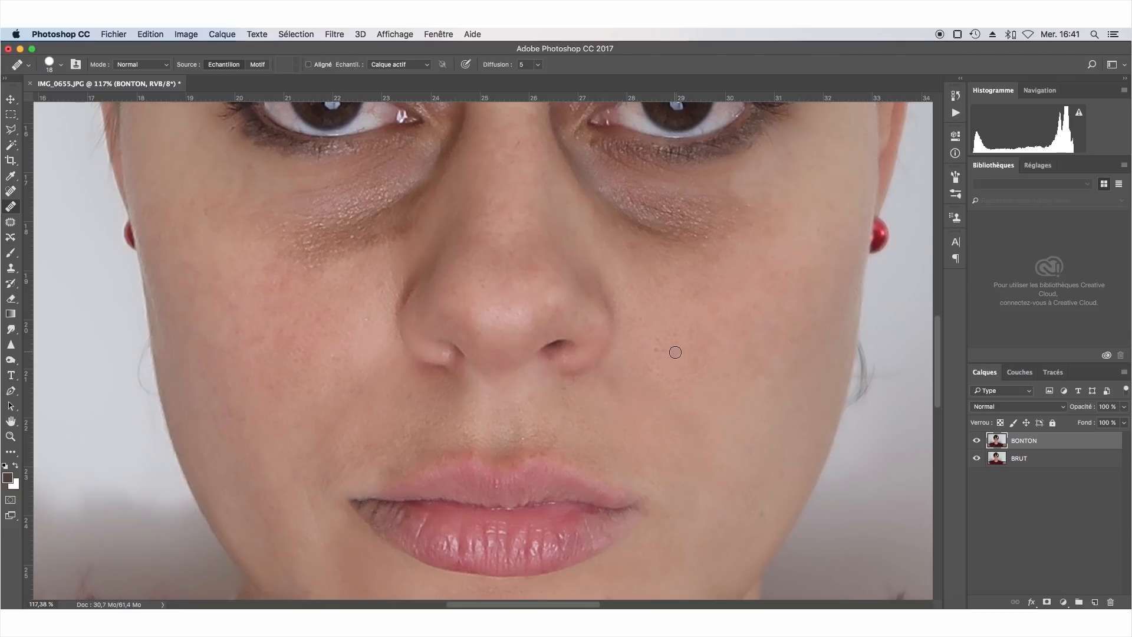
Step: Remove small blemishes on the neck, chin and under the subject's left eye with the Spot Healing Brush at 60 px
{"action": "scroll", "coordinate": [675, 352], "scroll_direction": "down", "scroll_amount": 3}
{"action": "left_click", "coordinate": [553, 378], "text": "alt"}
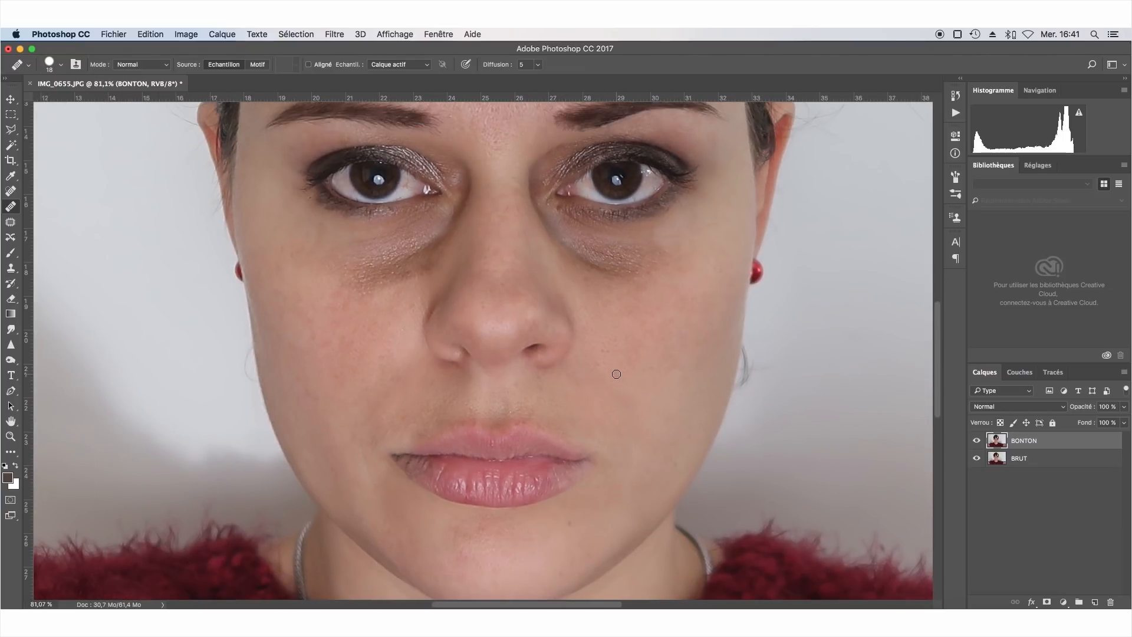
{"action": "scroll", "coordinate": [616, 373], "scroll_direction": "down", "scroll_amount": 4}
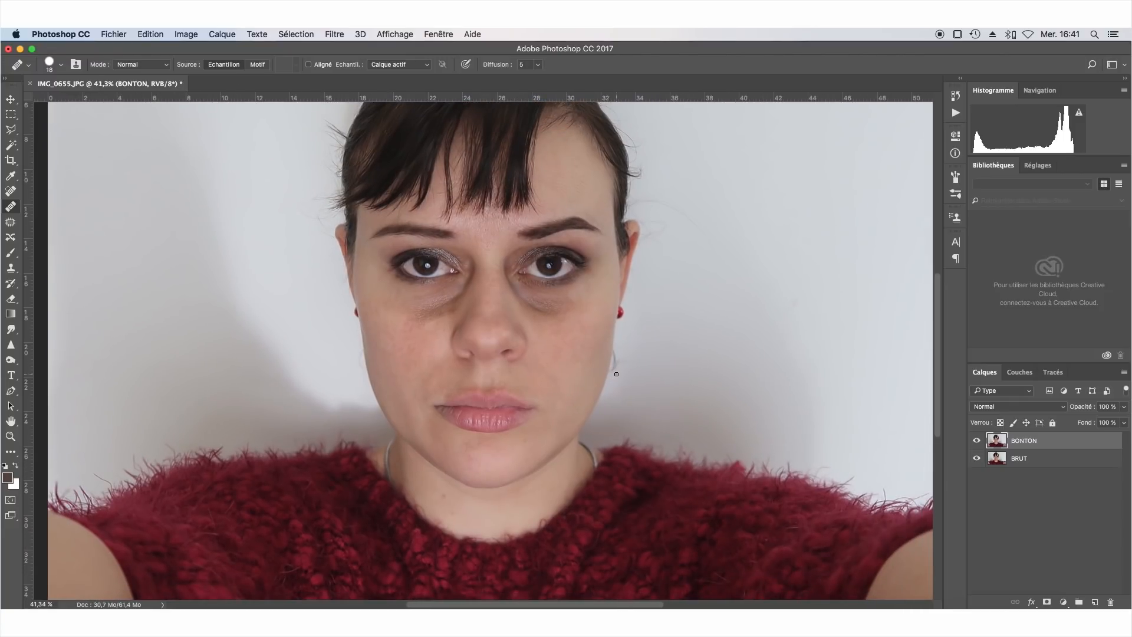
{"action": "left_click", "coordinate": [10, 190]}
{"action": "left_click", "coordinate": [445, 496]}
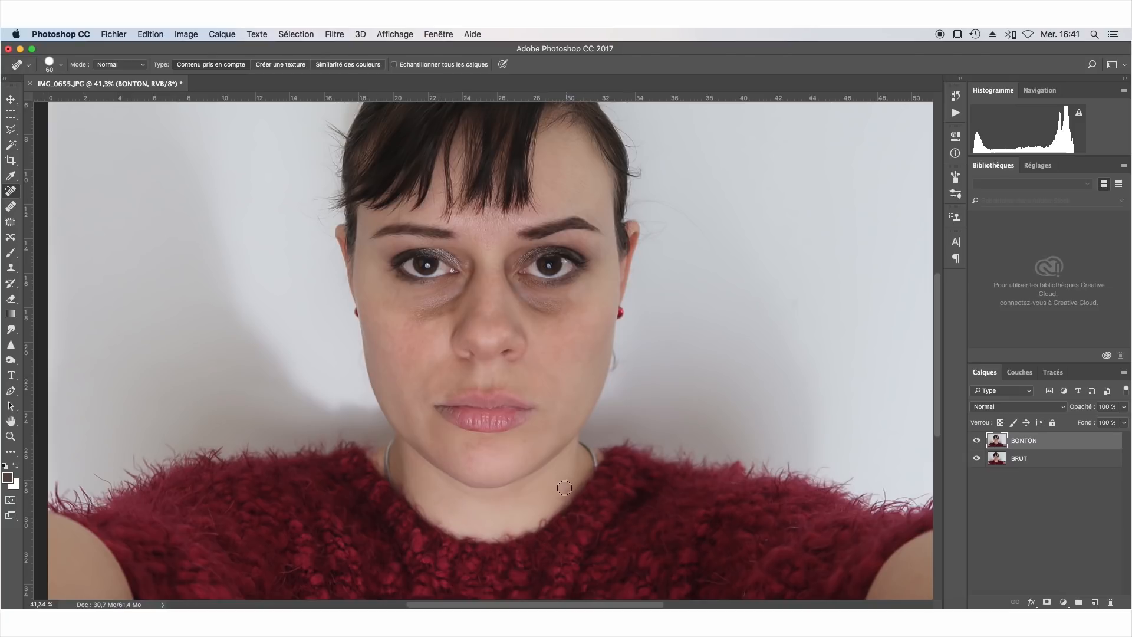
{"action": "left_click", "coordinate": [526, 441]}
{"action": "left_click", "coordinate": [519, 463]}
{"action": "left_click", "coordinate": [470, 456]}
{"action": "left_click", "coordinate": [571, 293]}
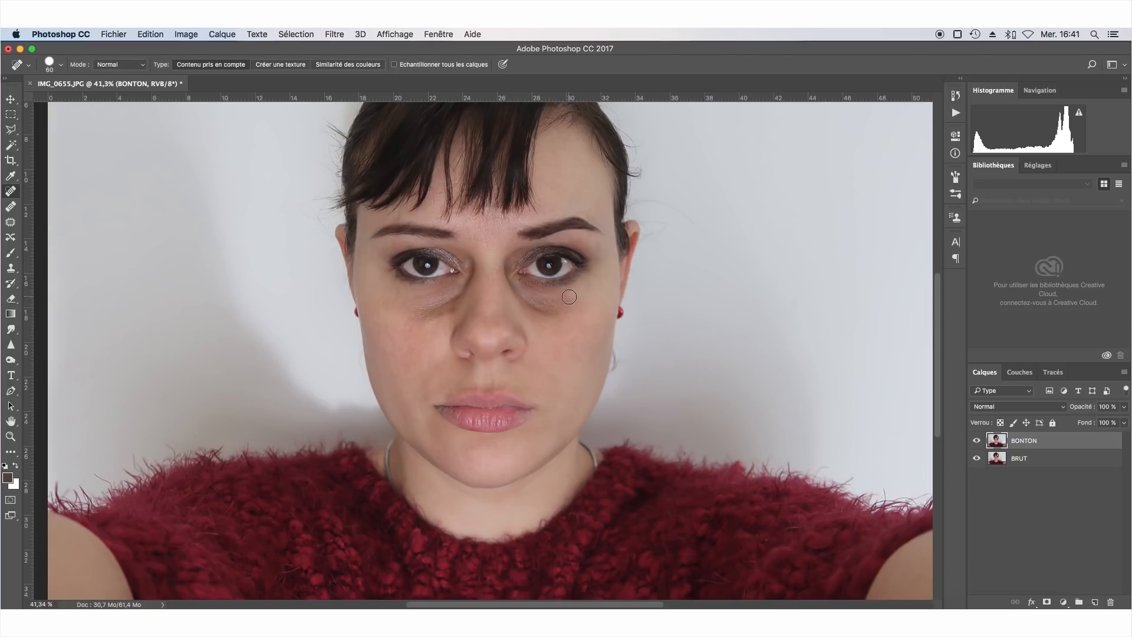